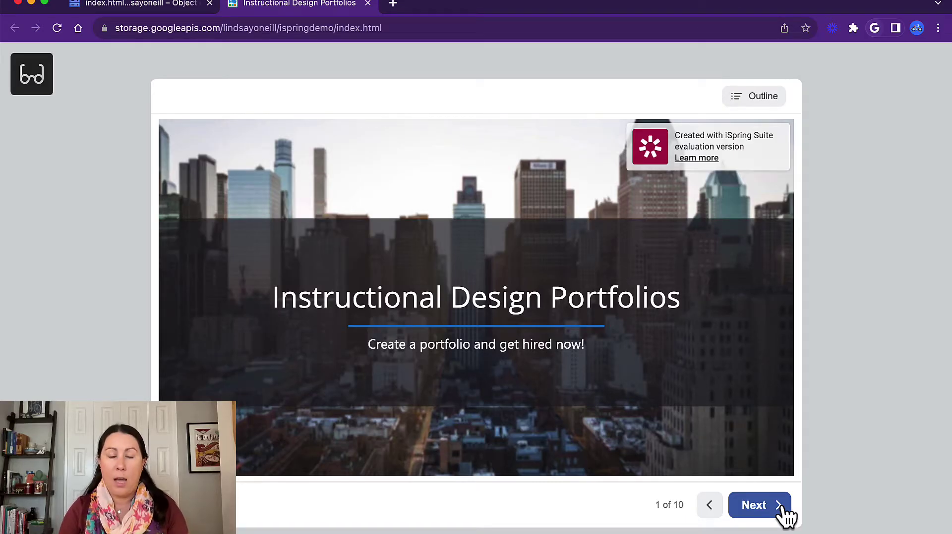
Advance through slides 2 and 3, including the video, to the role-play scenario
{"action": "left_click", "coordinate": [772, 509]}
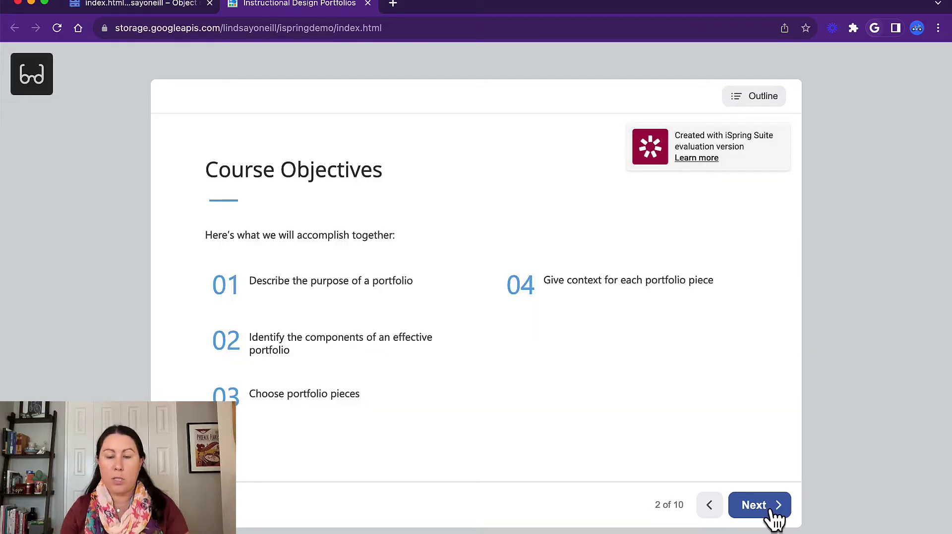
{"action": "left_click", "coordinate": [771, 511]}
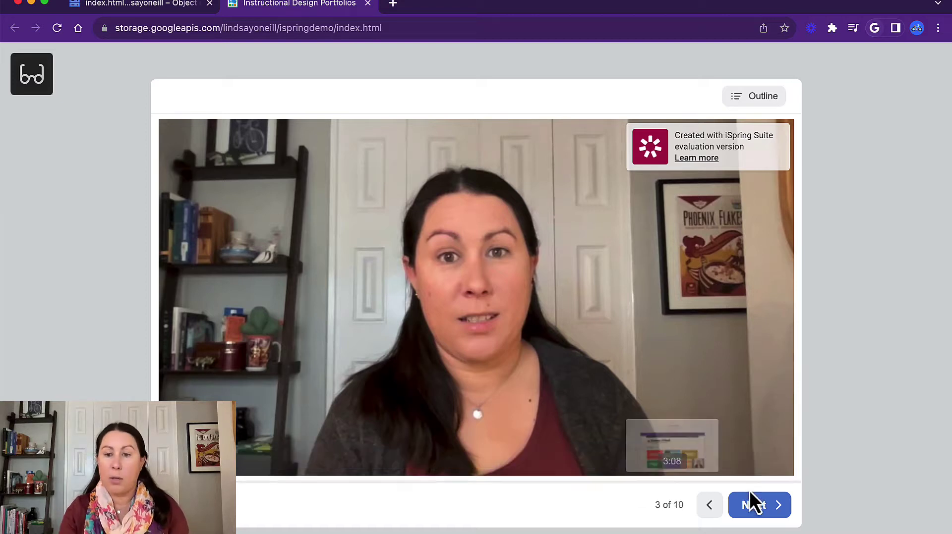
{"action": "left_click", "coordinate": [761, 512]}
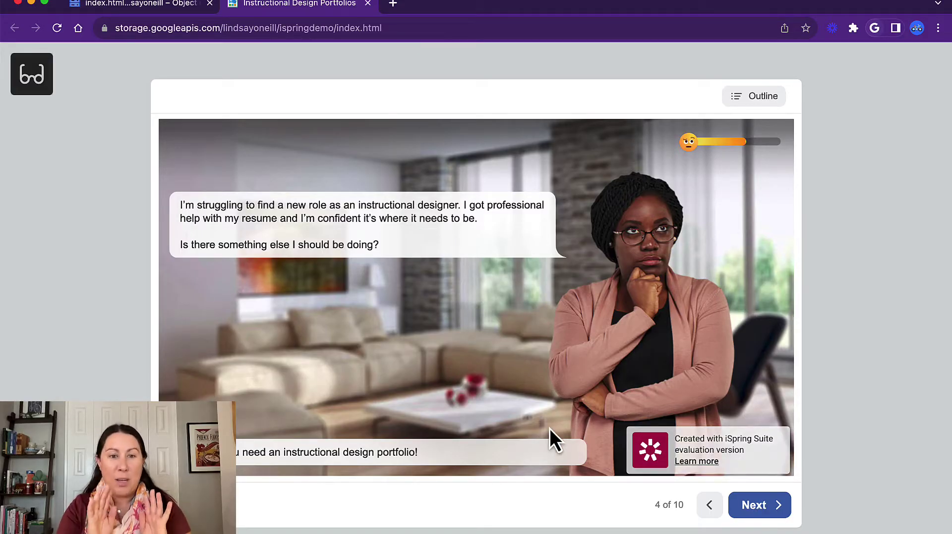
Answer that she needs a portfolio, agree to help build it, and continue to slide 5
{"action": "left_click", "coordinate": [428, 461]}
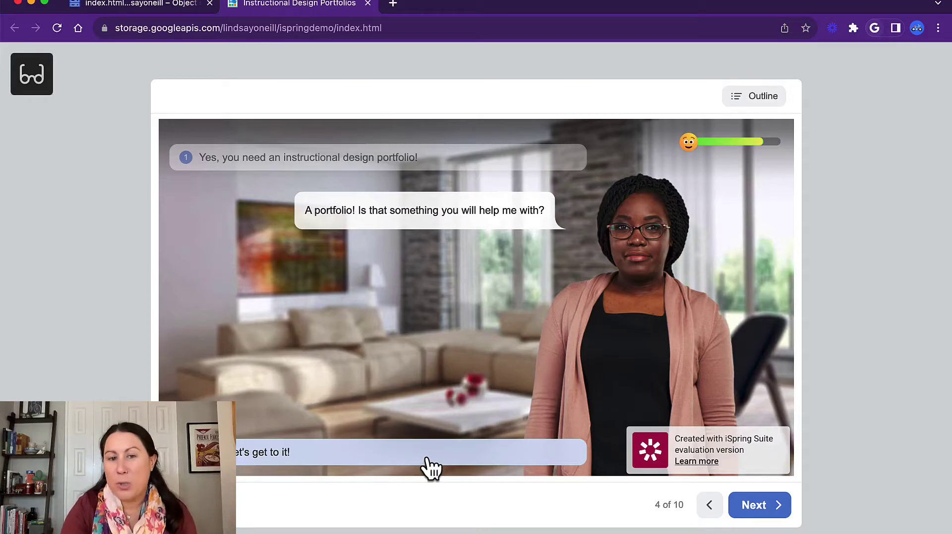
{"action": "left_click", "coordinate": [427, 458]}
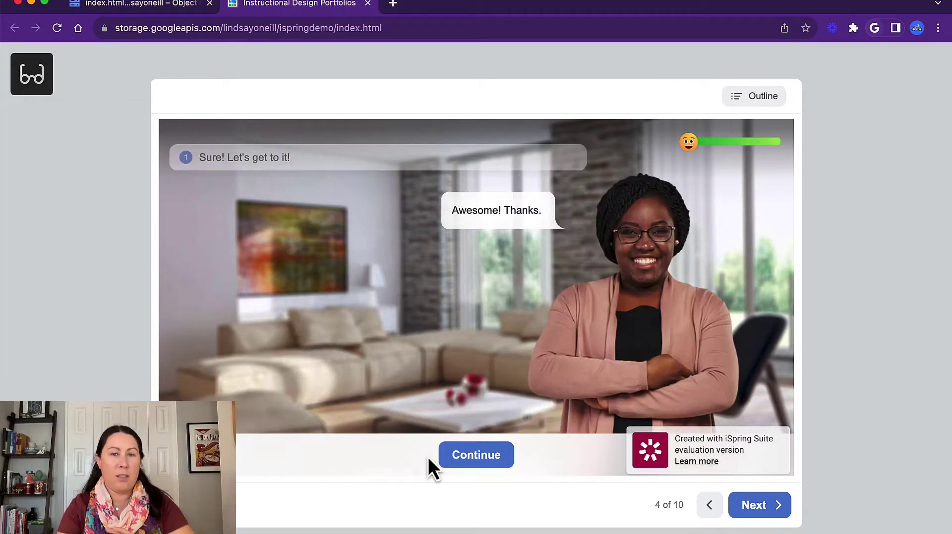
{"action": "left_click", "coordinate": [475, 463]}
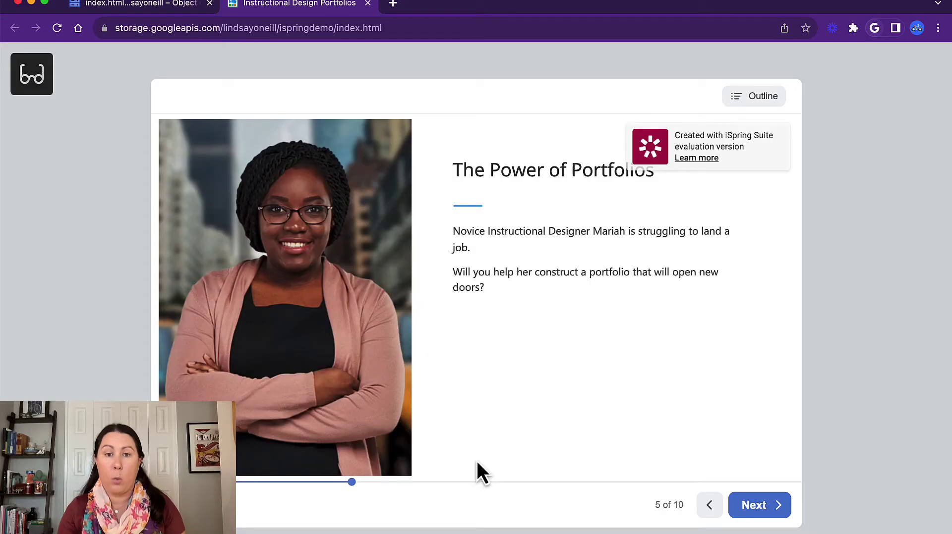
View steps 2 (Give Context) and 3 (Decide on Presentation), then reach the summary
{"action": "left_click", "coordinate": [757, 507]}
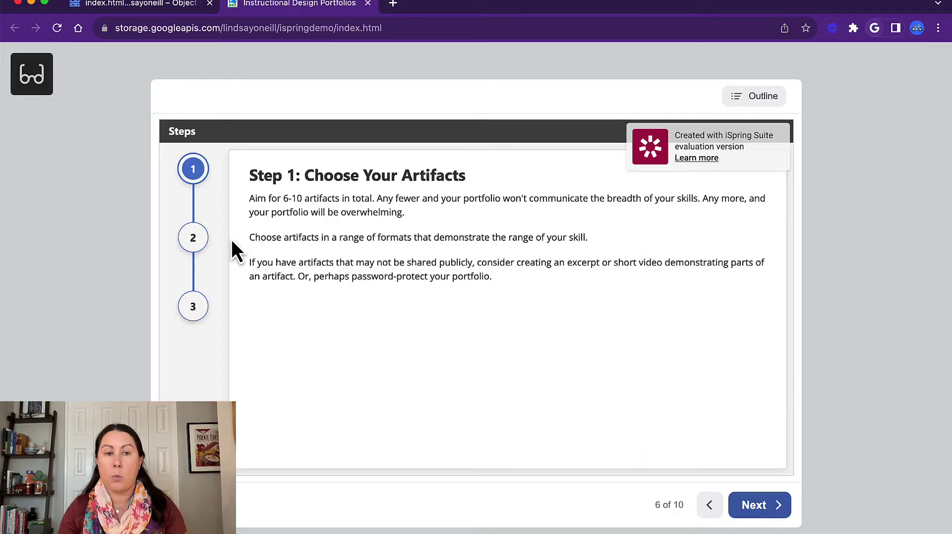
{"action": "left_click", "coordinate": [201, 240]}
{"action": "left_click", "coordinate": [196, 311]}
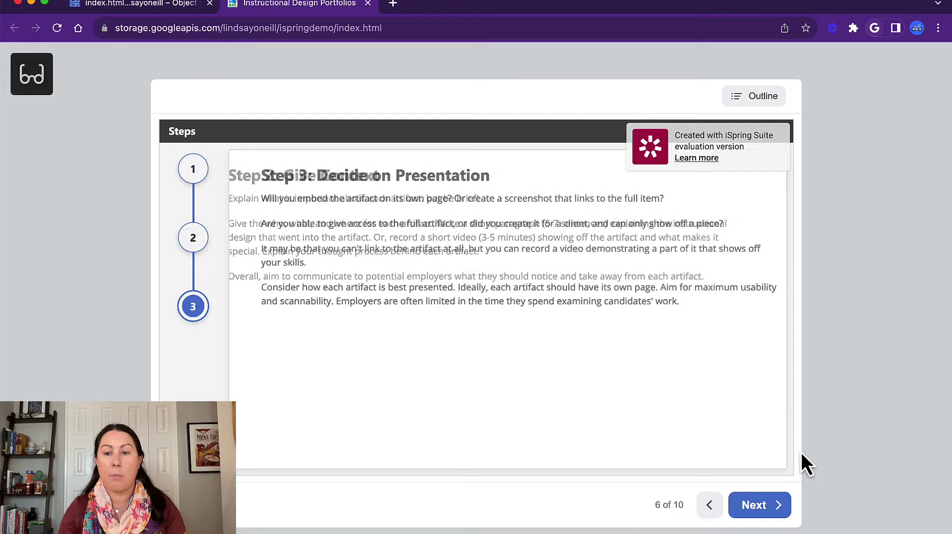
{"action": "left_click", "coordinate": [777, 511]}
Show the Video and Job Aids tabs on the portfolio artifact examples slide
{"action": "left_click", "coordinate": [778, 514]}
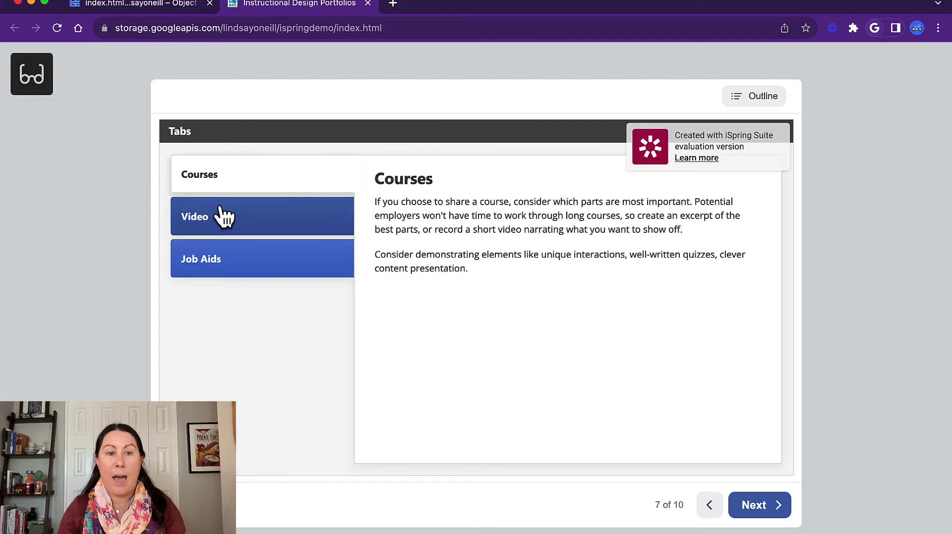
{"action": "left_click", "coordinate": [221, 218]}
{"action": "left_click", "coordinate": [236, 266]}
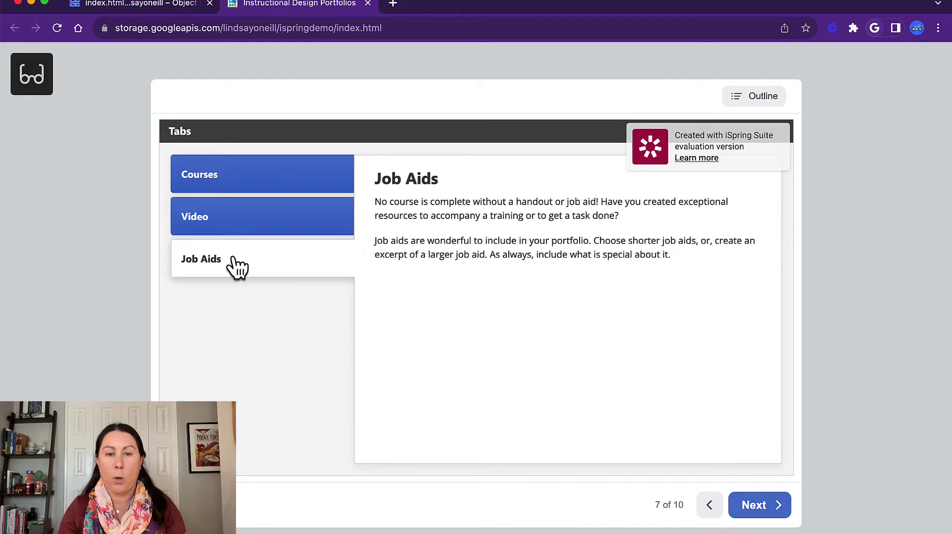
Pass the website video and quiz intro, start the quiz, then switch to PowerPoint
{"action": "left_click", "coordinate": [757, 515]}
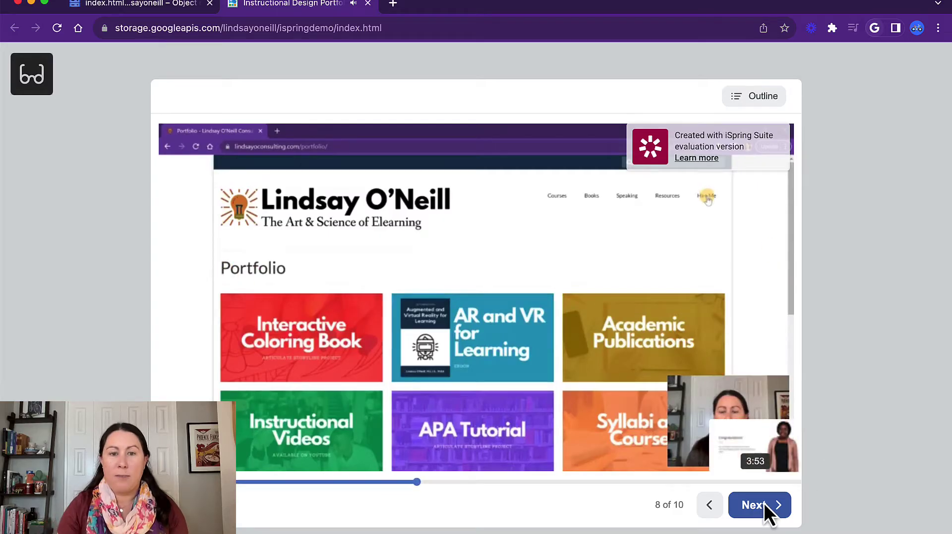
{"action": "left_click", "coordinate": [758, 505]}
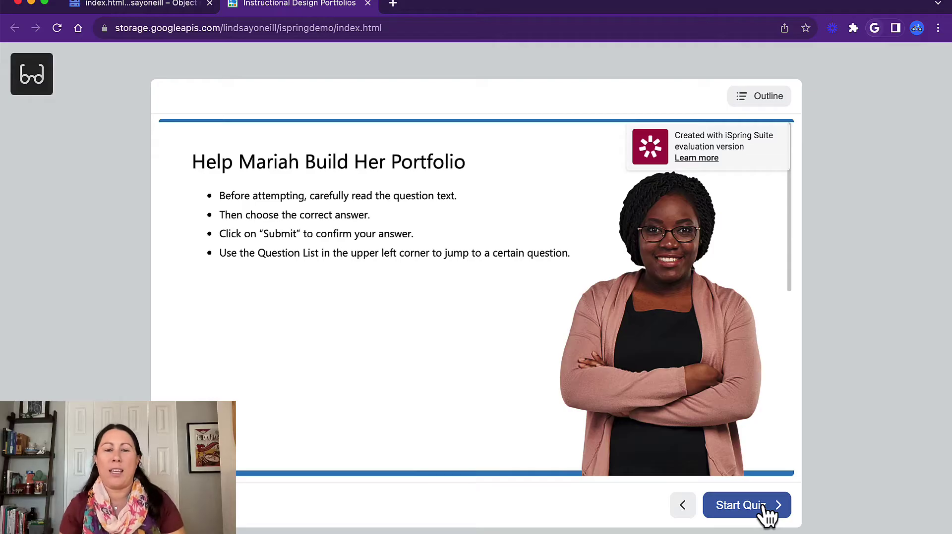
{"action": "left_click", "coordinate": [765, 508]}
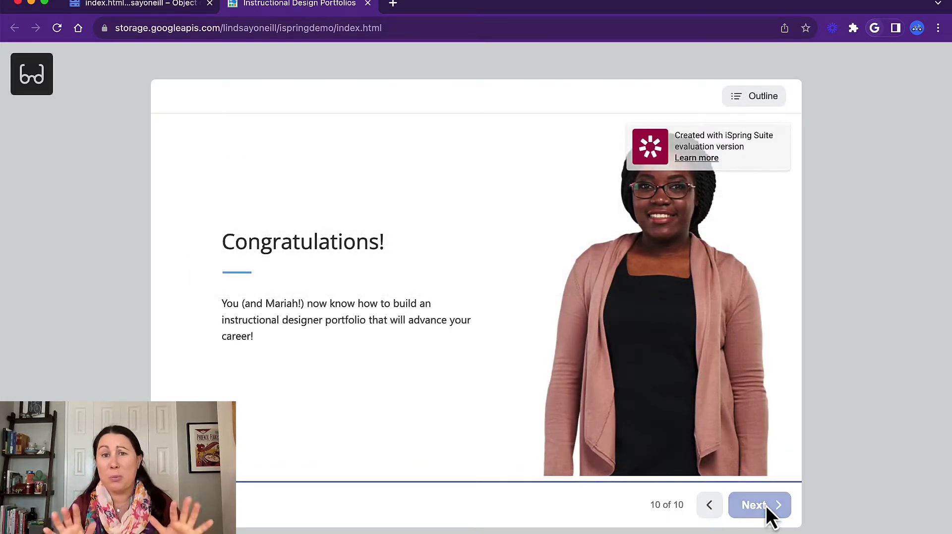
{"action": "key", "text": "ctrl+Right"}
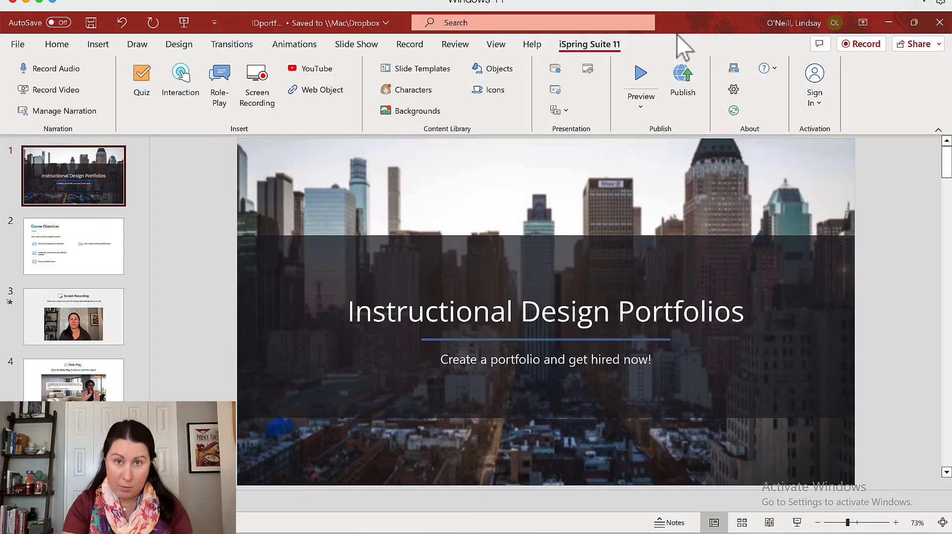
{"action": "left_click", "coordinate": [57, 45]}
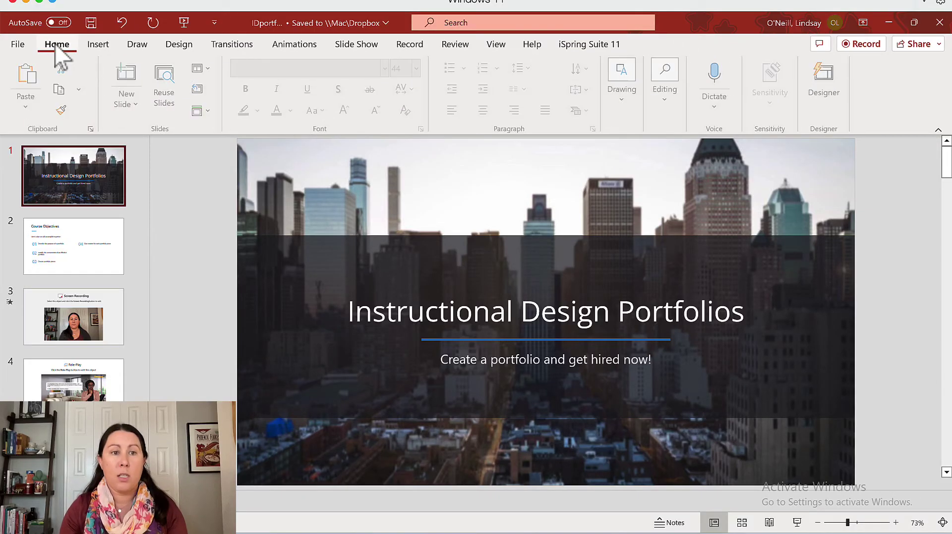
{"action": "left_click", "coordinate": [99, 47]}
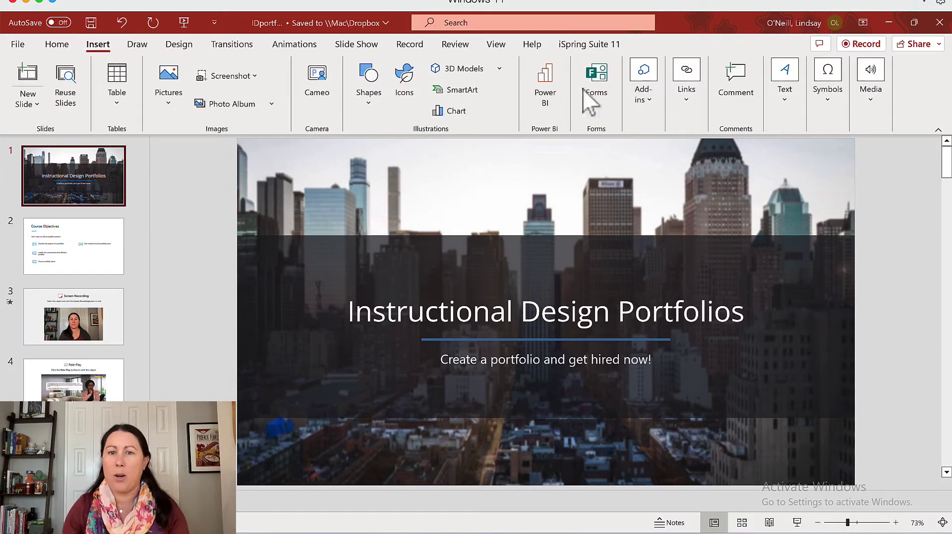
{"action": "left_click", "coordinate": [592, 46]}
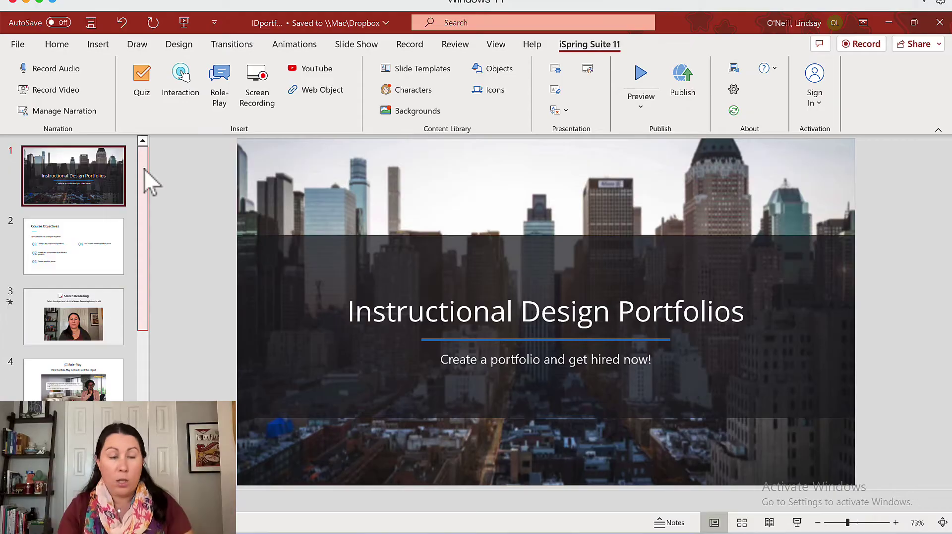
{"action": "scroll", "coordinate": [42, 203], "scroll_direction": "down", "scroll_amount": 5}
{"action": "scroll", "coordinate": [43, 206], "scroll_direction": "up", "scroll_amount": 5}
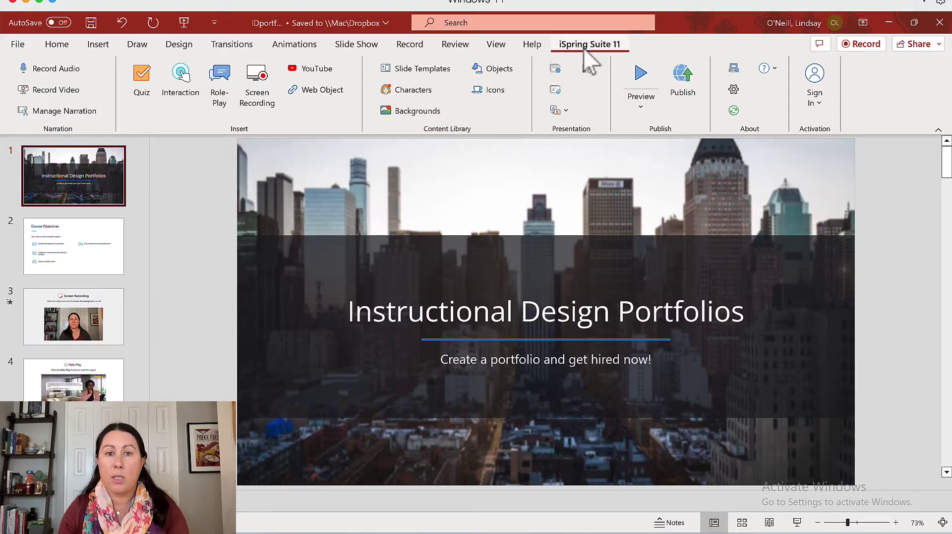
Open iSpring Slide Templates and expand the Urban set to show Course Title, Objectives, Definitions
{"action": "left_click", "coordinate": [428, 64]}
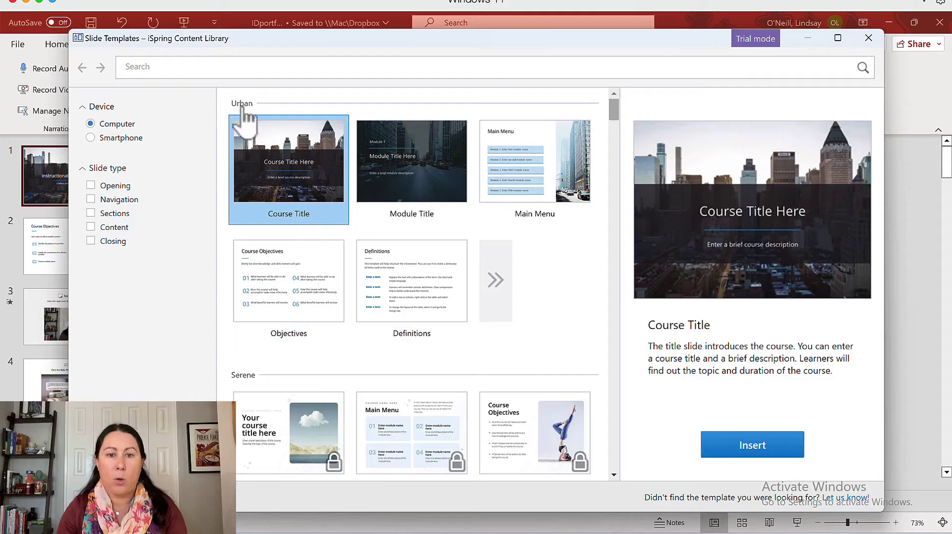
{"action": "left_click", "coordinate": [496, 281]}
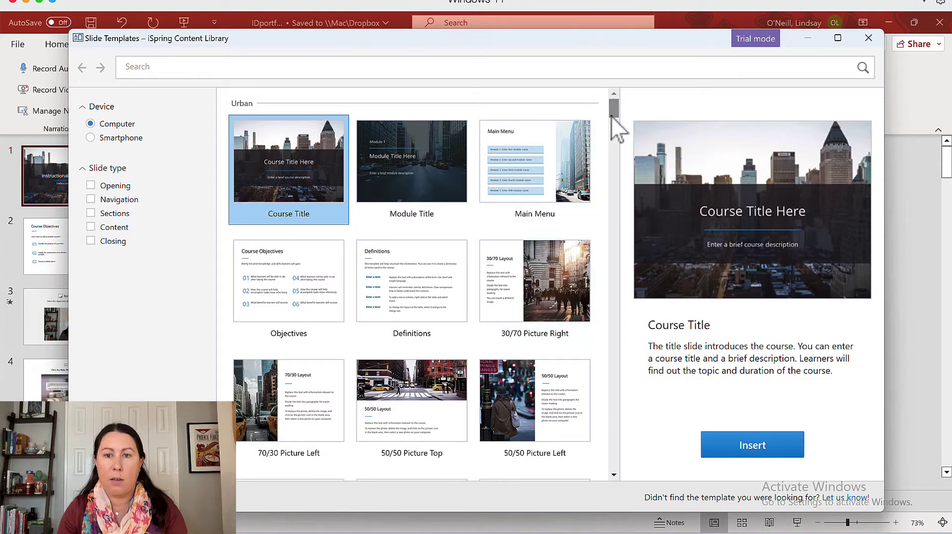
{"action": "mouse_move", "coordinate": [613, 116]}
{"action": "left_mouse_down"}
{"action": "mouse_move", "coordinate": [614, 153]}
{"action": "mouse_move", "coordinate": [613, 106]}
{"action": "left_mouse_up"}
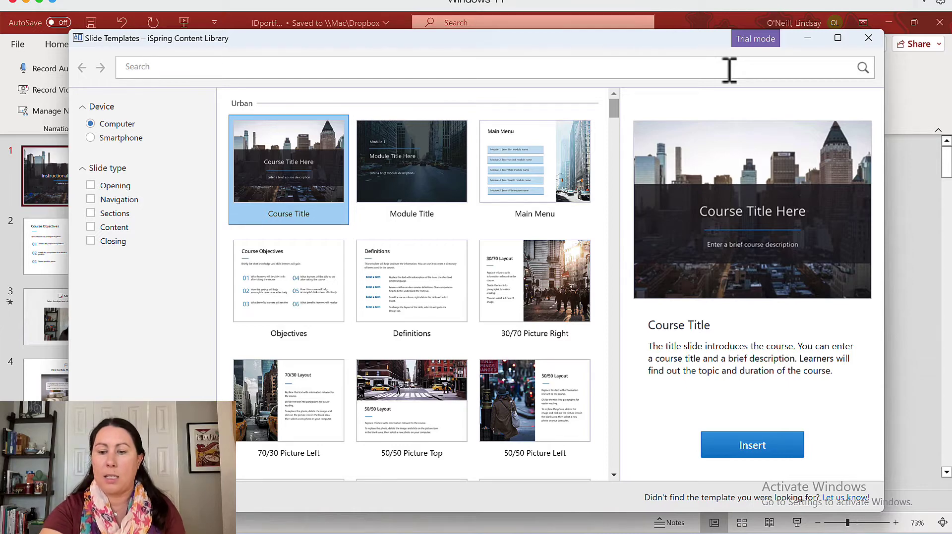
Close the slide template library and go to slide 3
{"action": "left_click", "coordinate": [872, 32]}
{"action": "left_click", "coordinate": [70, 239]}
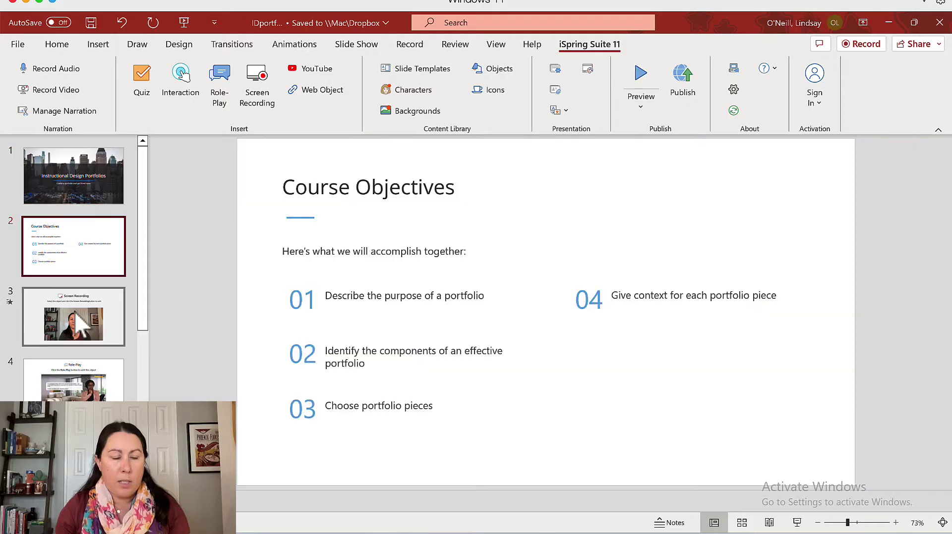
{"action": "left_click", "coordinate": [77, 322]}
Select slide 3's screen recording video and open it in iSpring Cam Pro
{"action": "mouse_move", "coordinate": [659, 389]}
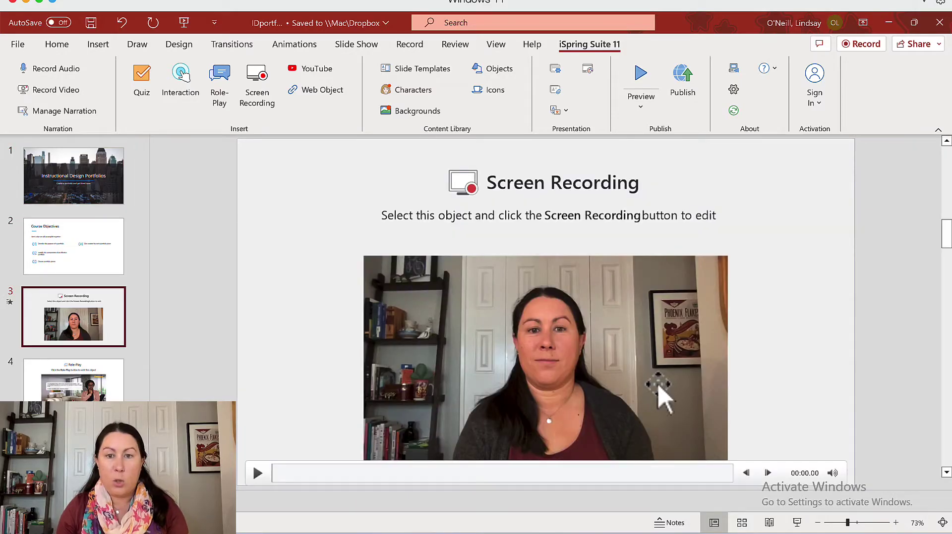
{"action": "left_click", "coordinate": [607, 341]}
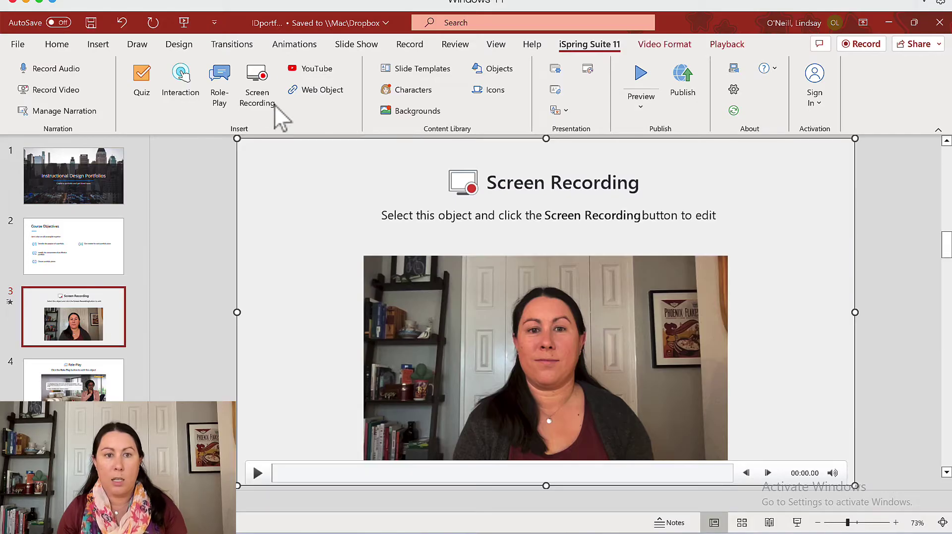
{"action": "left_click", "coordinate": [263, 93]}
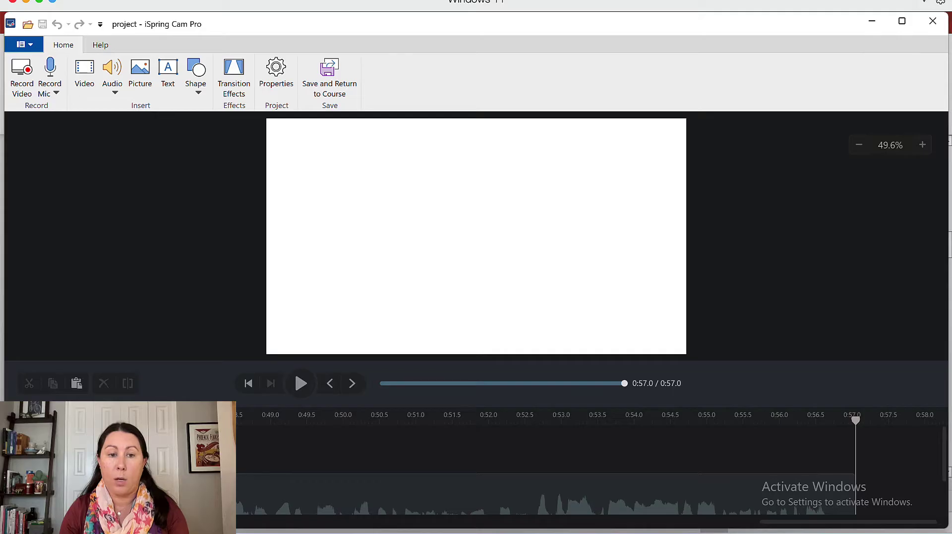
Move the playhead back to around 0:47 and test-trim the video clip's end
{"action": "left_click", "coordinate": [347, 421]}
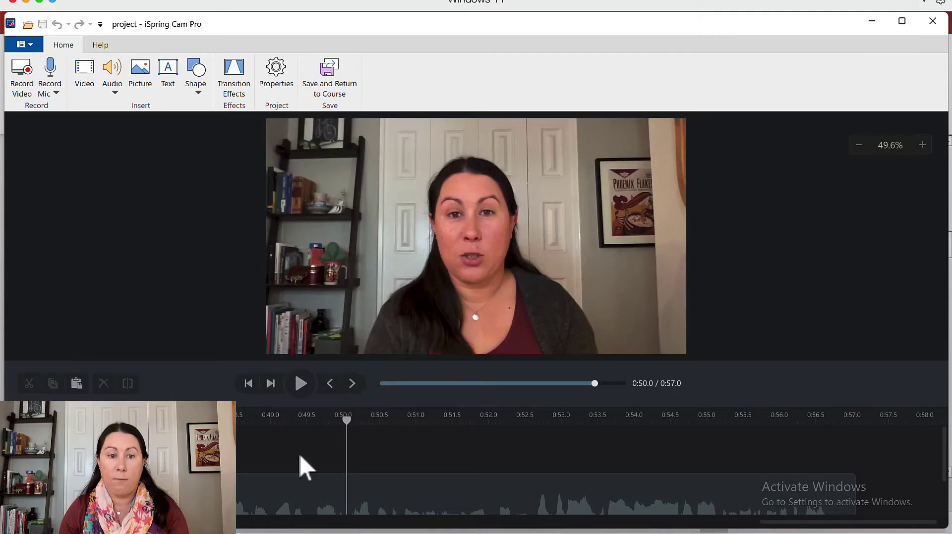
{"action": "left_click", "coordinate": [244, 424]}
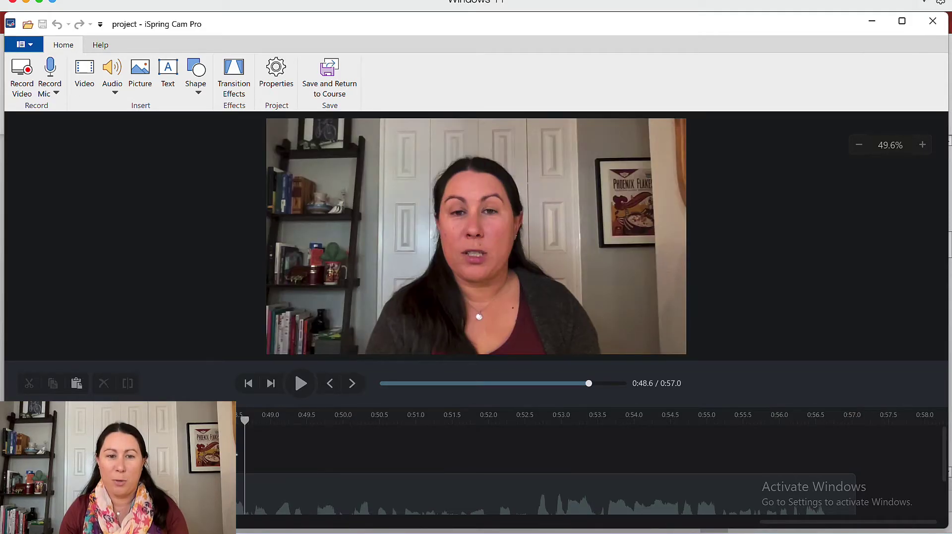
{"action": "left_click_drag", "start_coordinate": [245, 422], "coordinate": [233, 422]}
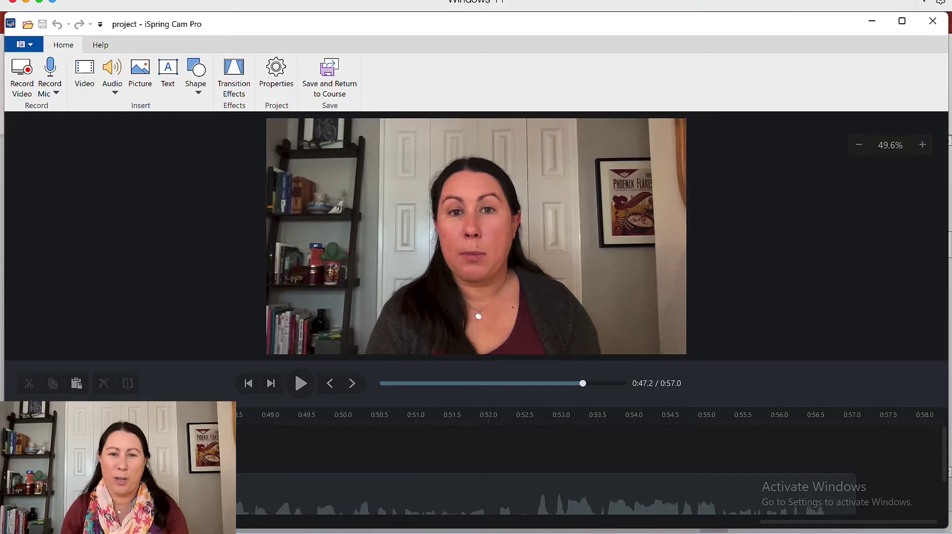
{"action": "scroll", "coordinate": [272, 451], "scroll_direction": "down", "scroll_amount": 1}
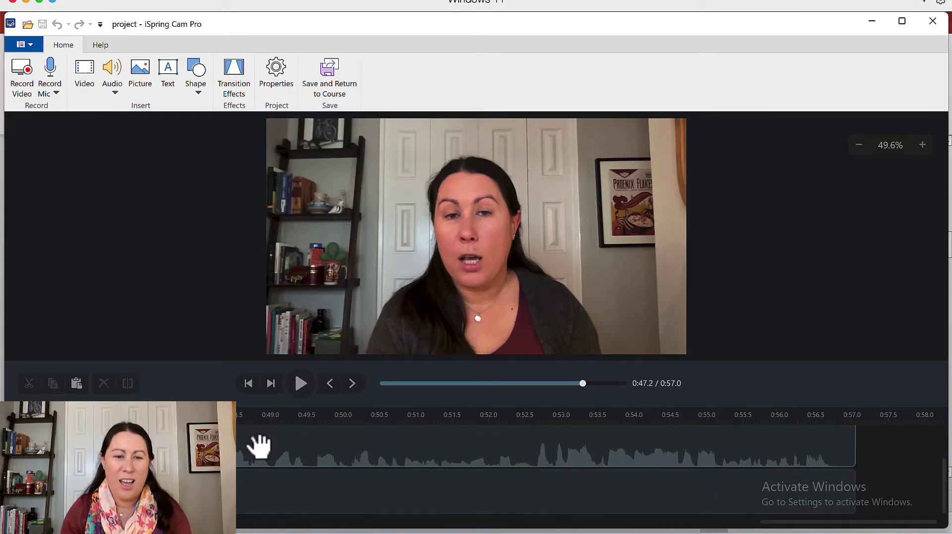
{"action": "left_click", "coordinate": [257, 446]}
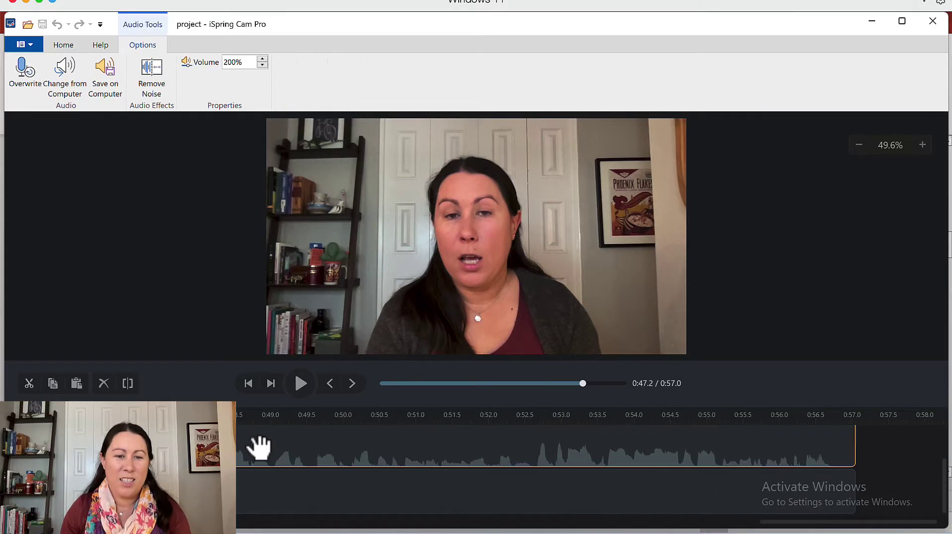
{"action": "left_click", "coordinate": [254, 492]}
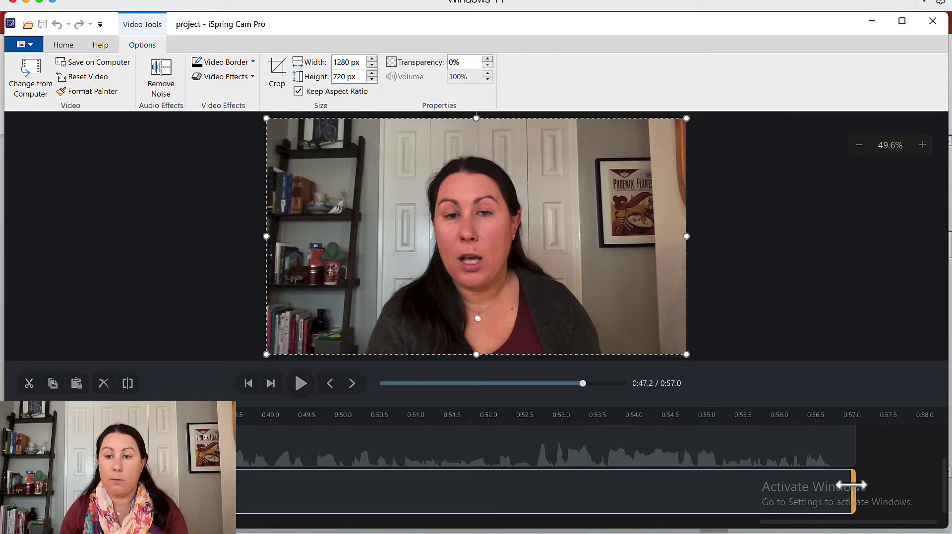
{"action": "mouse_move", "coordinate": [851, 485]}
{"action": "left_mouse_down"}
{"action": "mouse_move", "coordinate": [782, 497]}
{"action": "mouse_move", "coordinate": [851, 485]}
{"action": "left_mouse_up"}
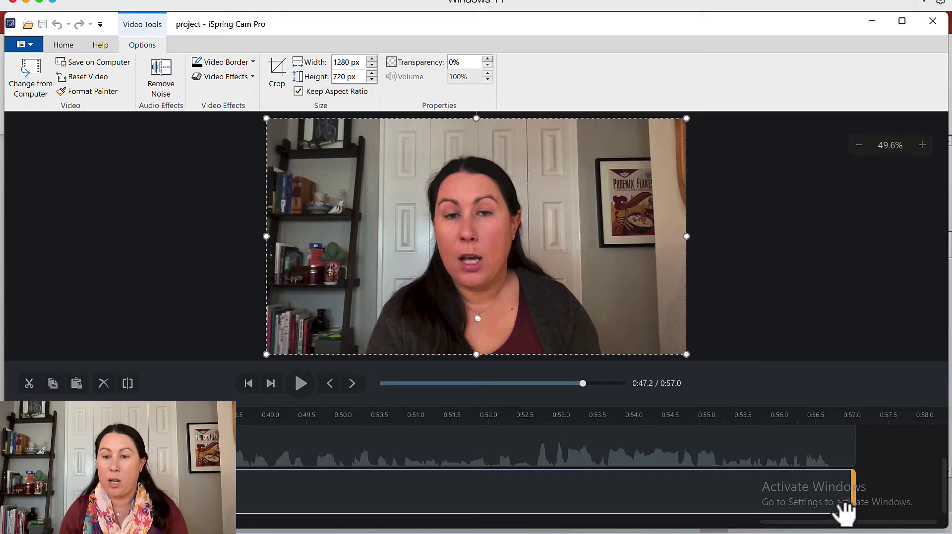
Set the recording's audio track volume to 200% and reselect the video clip
{"action": "scroll", "coordinate": [595, 467], "scroll_direction": "left", "scroll_amount": 10}
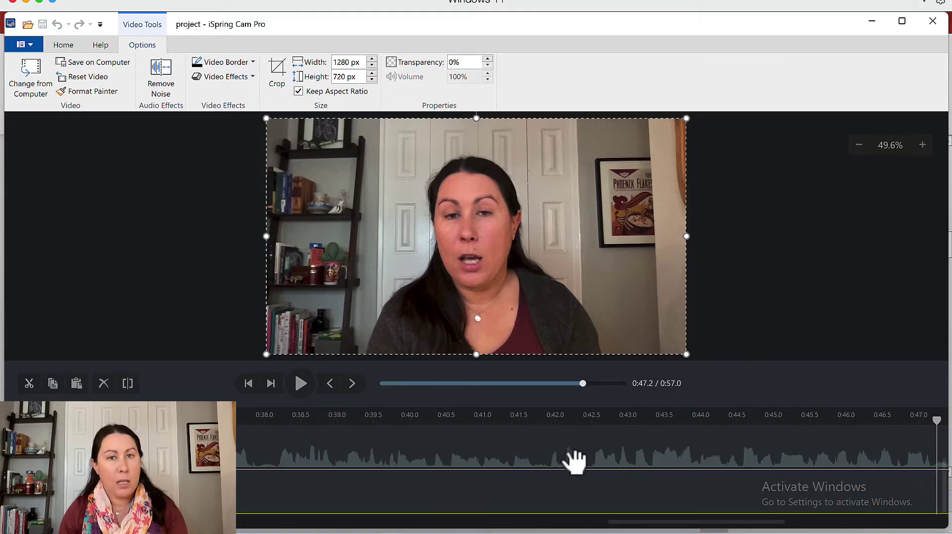
{"action": "left_click", "coordinate": [565, 459]}
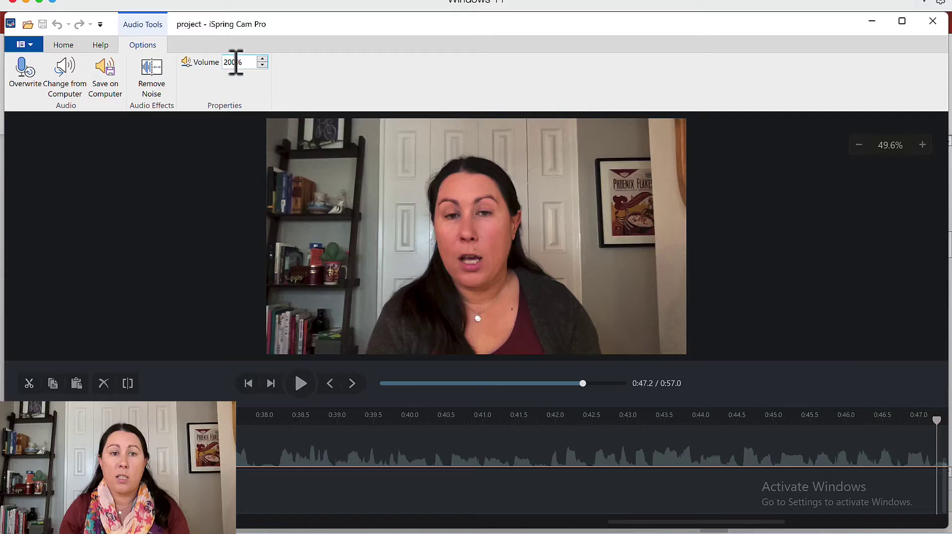
{"action": "left_click", "coordinate": [270, 344]}
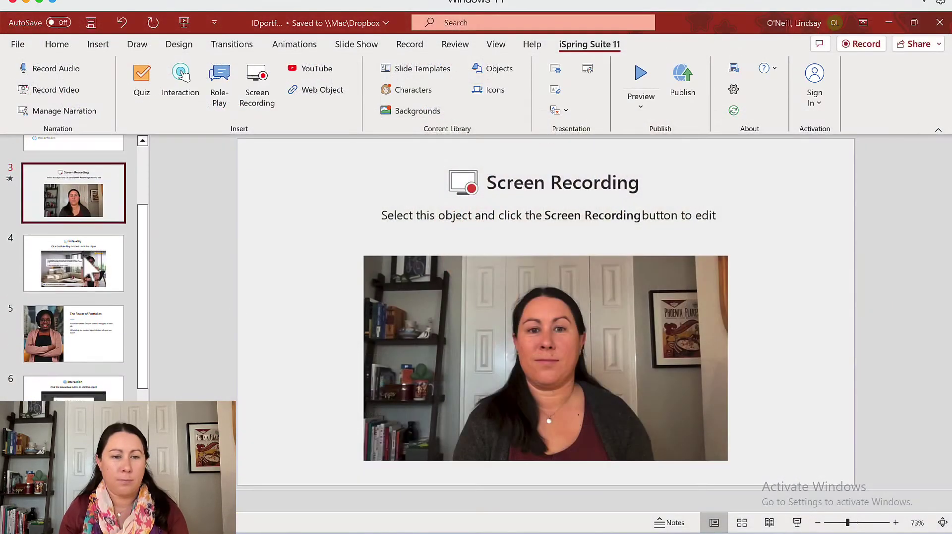
Select slide 4 and open its Role-Play scenario in iSpring TalkMaster
{"action": "scroll", "coordinate": [88, 266], "scroll_direction": "down", "scroll_amount": 1}
{"action": "left_click", "coordinate": [89, 263]}
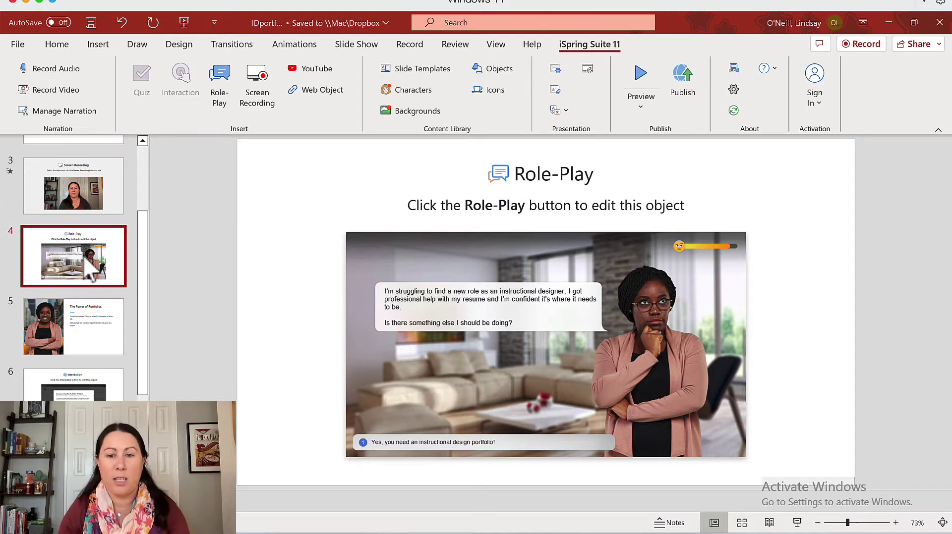
{"action": "left_click", "coordinate": [219, 74]}
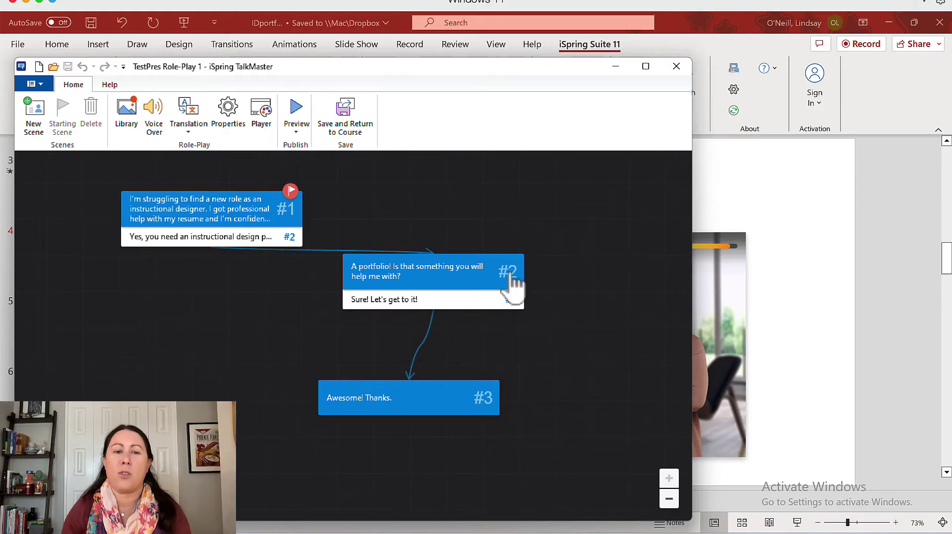
In scene #1, preview the character's emotions from Normal through angry
{"action": "double_click", "coordinate": [218, 226]}
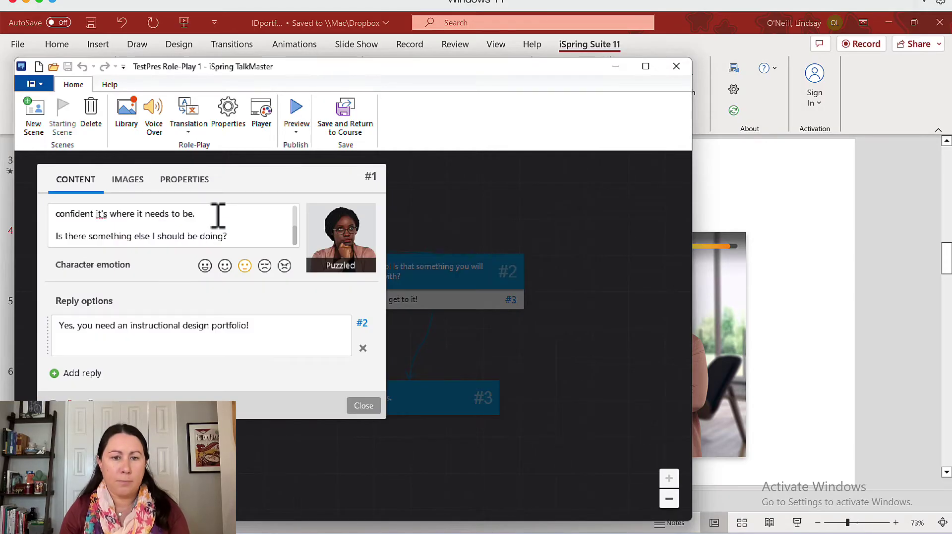
{"action": "left_click", "coordinate": [350, 261]}
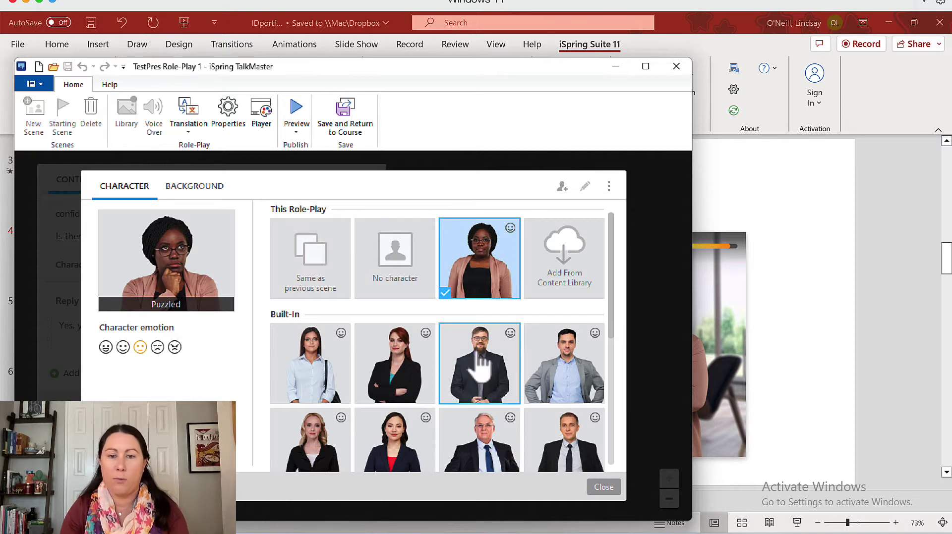
{"action": "scroll", "coordinate": [478, 351], "scroll_direction": "down", "scroll_amount": 1}
{"action": "scroll", "coordinate": [479, 360], "scroll_direction": "down", "scroll_amount": 3}
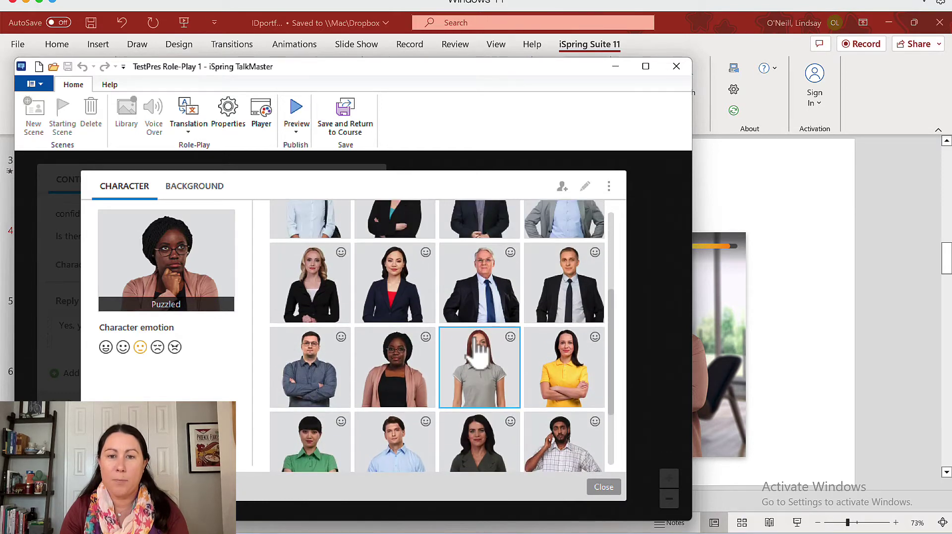
{"action": "scroll", "coordinate": [477, 347], "scroll_direction": "up", "scroll_amount": 3}
{"action": "scroll", "coordinate": [478, 347], "scroll_direction": "up", "scroll_amount": 1}
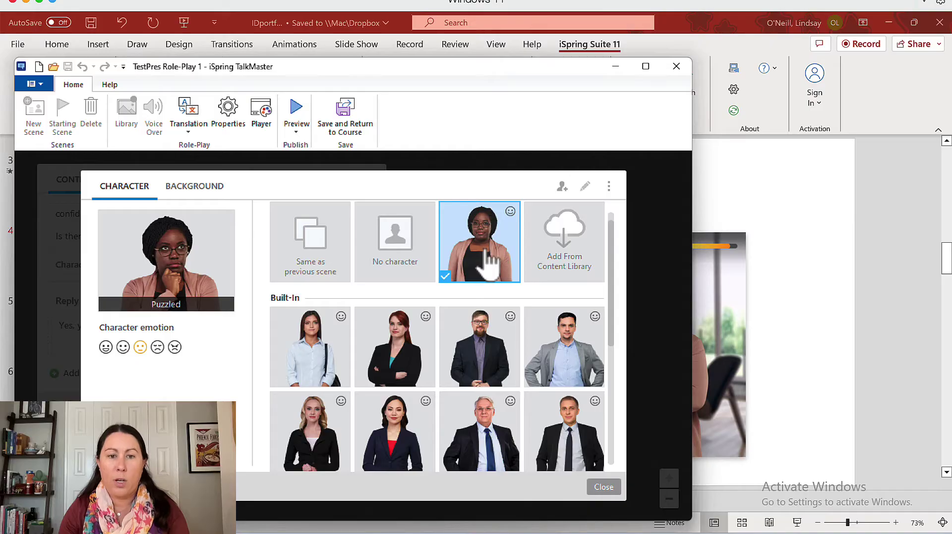
{"action": "left_click", "coordinate": [123, 347]}
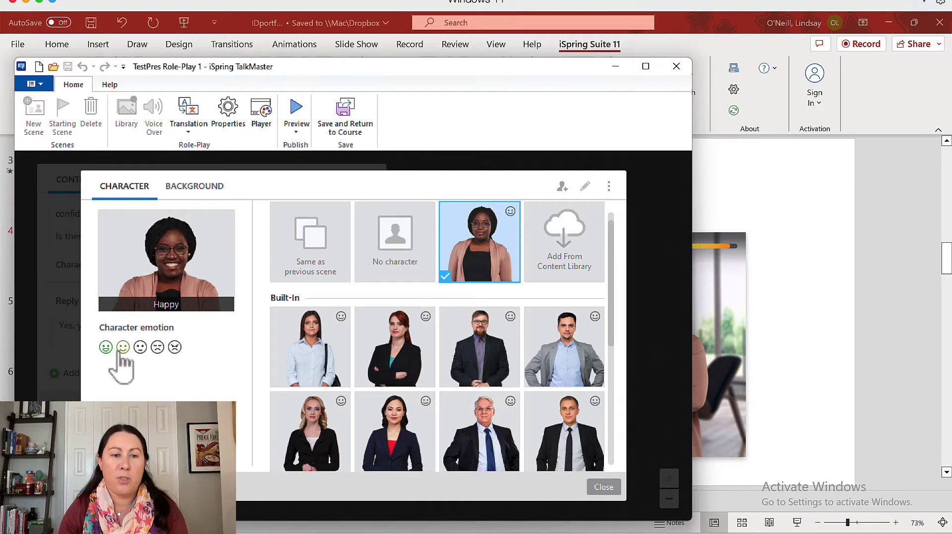
{"action": "left_click", "coordinate": [141, 347]}
{"action": "left_click", "coordinate": [157, 348]}
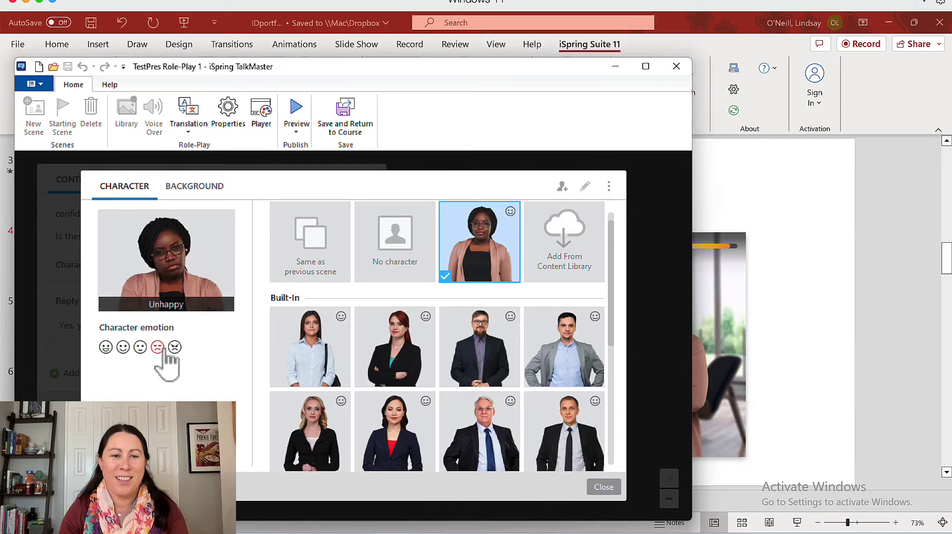
{"action": "left_click", "coordinate": [175, 347]}
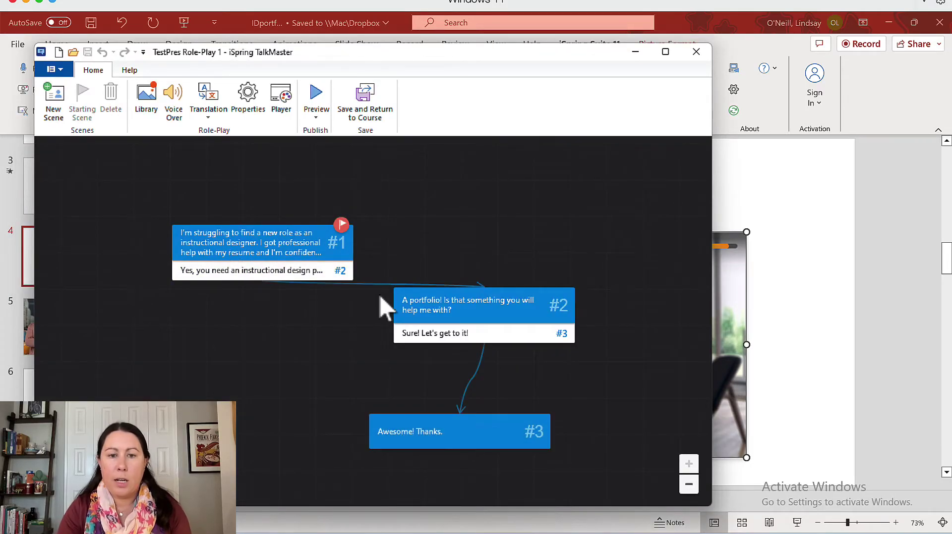
Add a new scene to the scenario and close the scene editors
{"action": "left_click", "coordinate": [53, 98]}
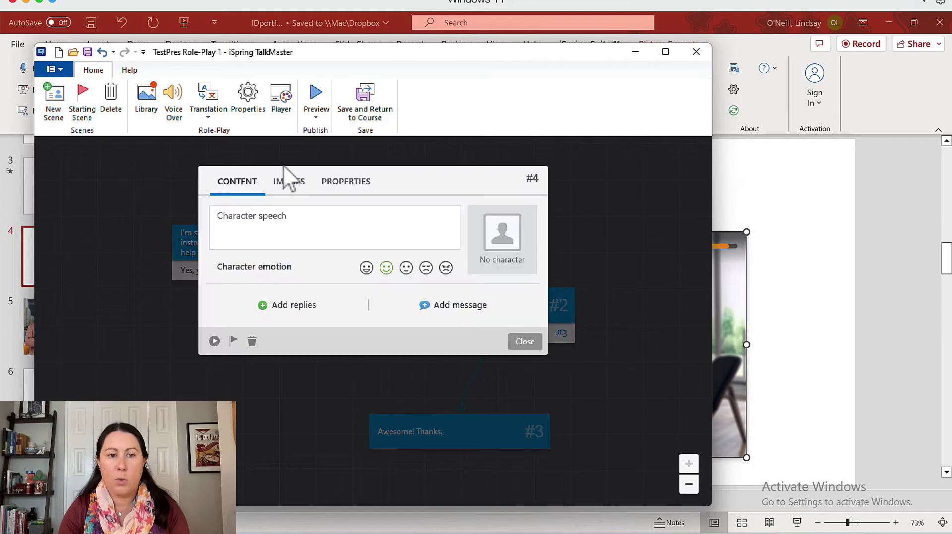
{"action": "left_click", "coordinate": [295, 232]}
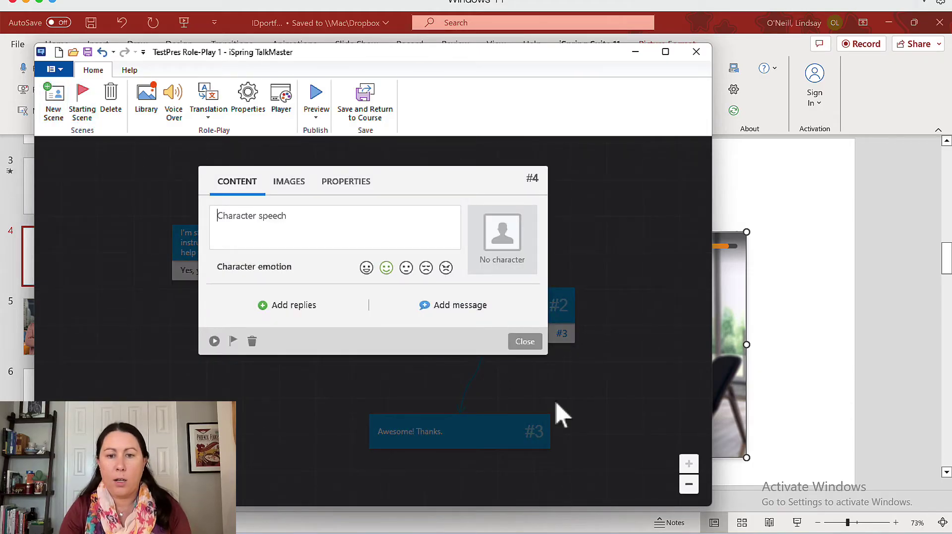
{"action": "left_click", "coordinate": [304, 267]}
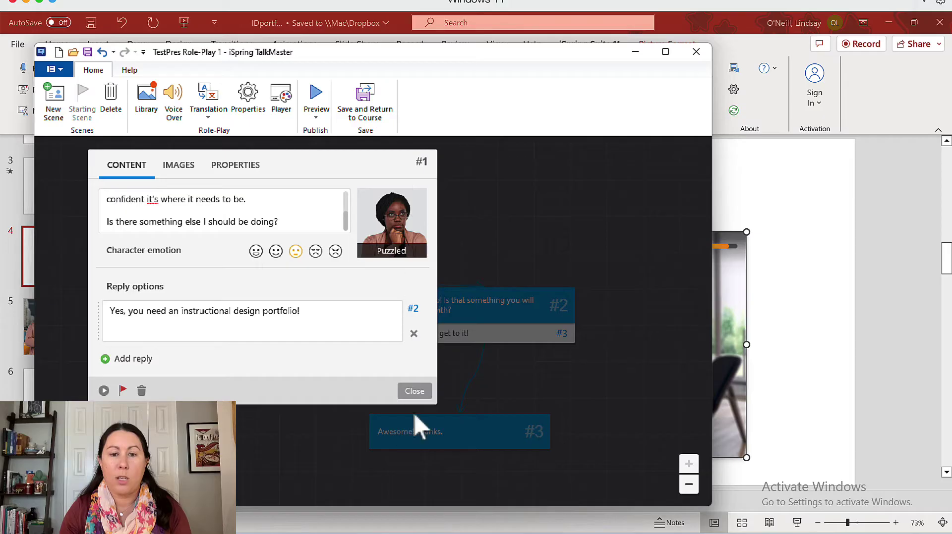
{"action": "left_click", "coordinate": [414, 391]}
Duplicate scene #1 and place the copy below it
{"action": "right_click", "coordinate": [261, 247]}
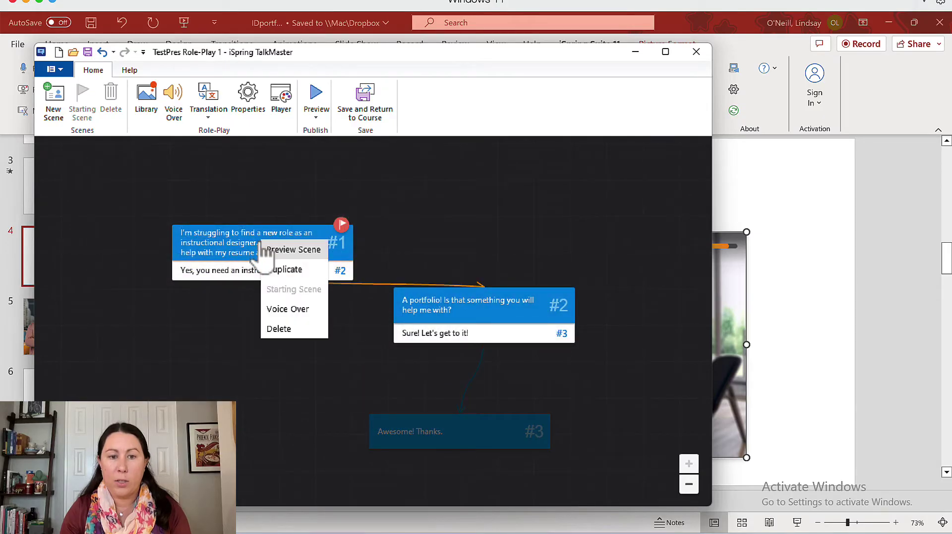
{"action": "left_click", "coordinate": [280, 271]}
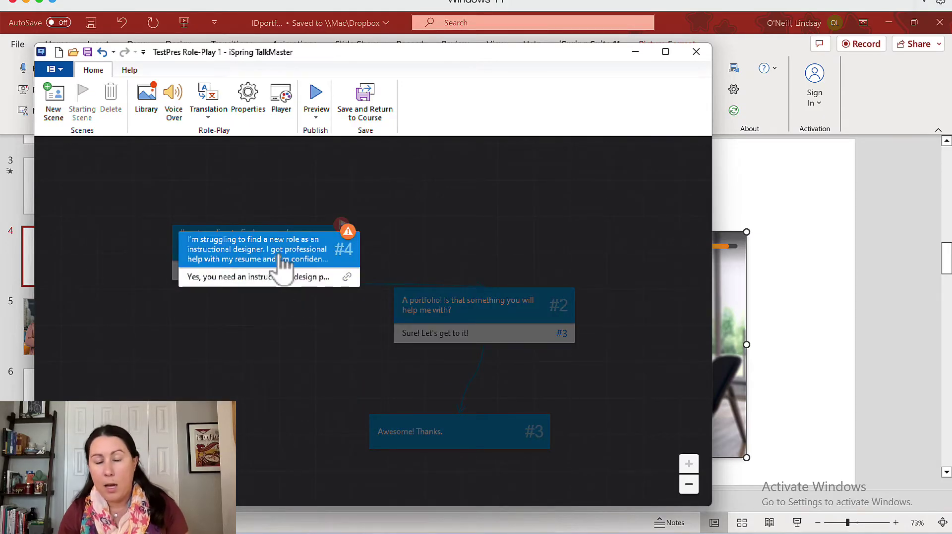
{"action": "left_click_drag", "start_coordinate": [282, 263], "coordinate": [269, 346]}
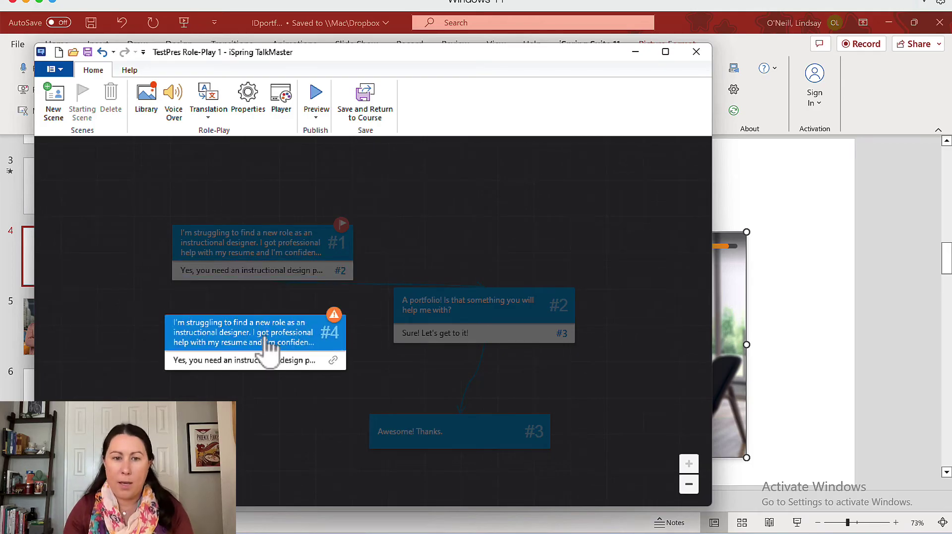
{"action": "double_click", "coordinate": [327, 339]}
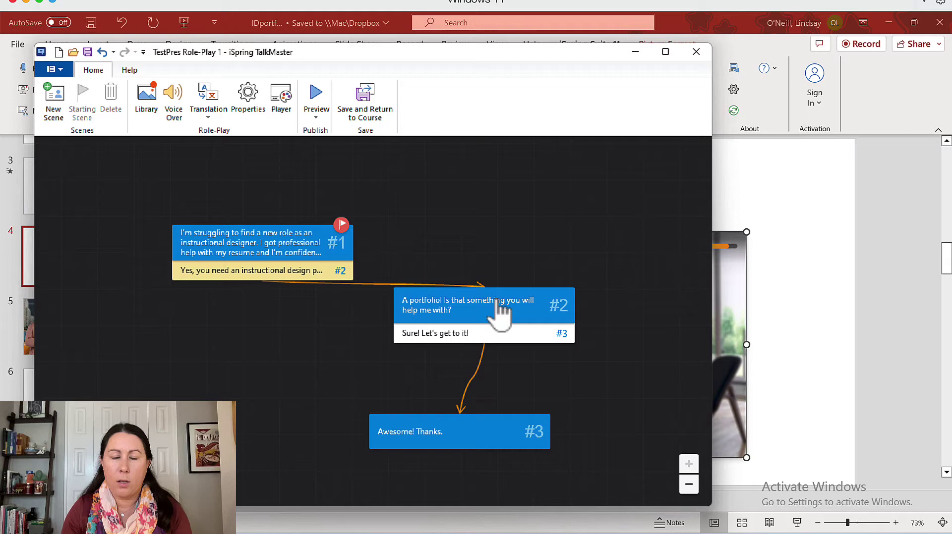
Add scene #5 after scene #2's reply, move it left of scene #2, and close TalkMaster
{"action": "double_click", "coordinate": [498, 302]}
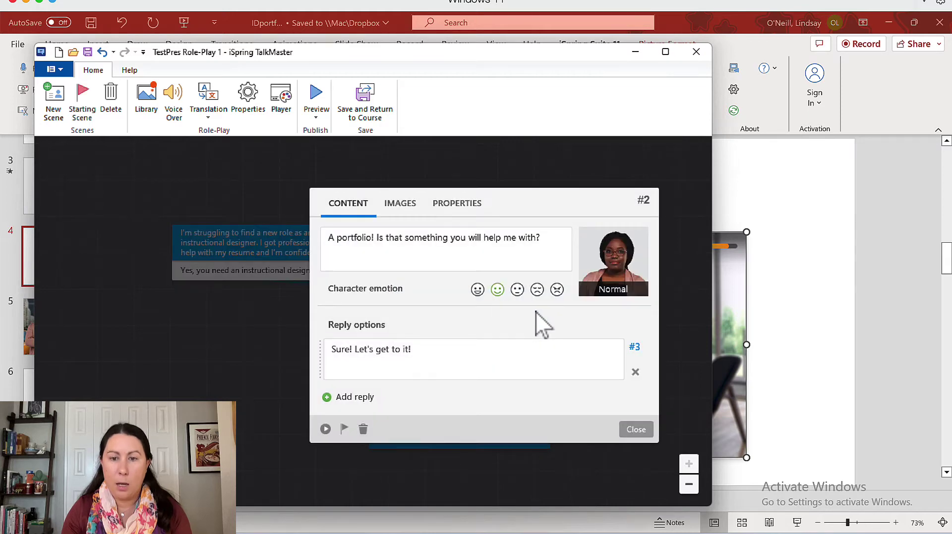
{"action": "left_click", "coordinate": [635, 430]}
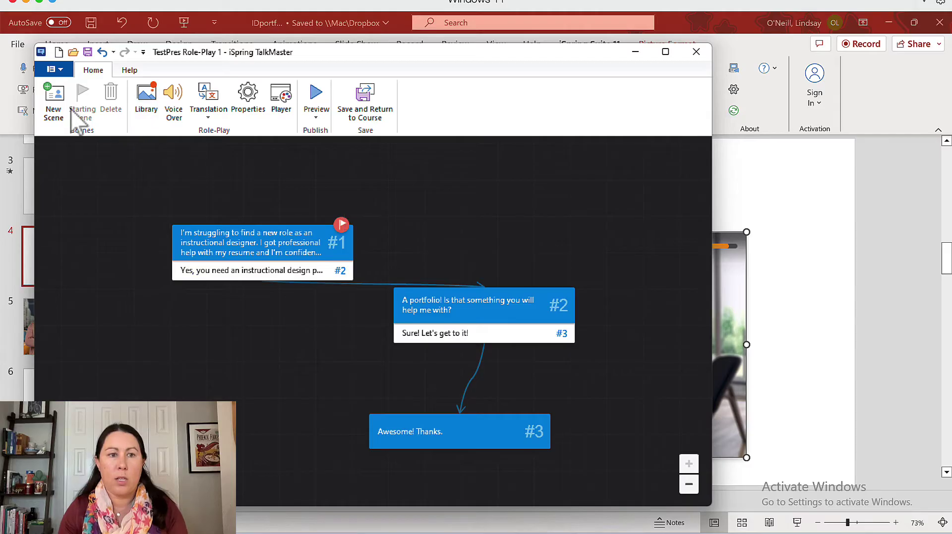
{"action": "left_click", "coordinate": [53, 101]}
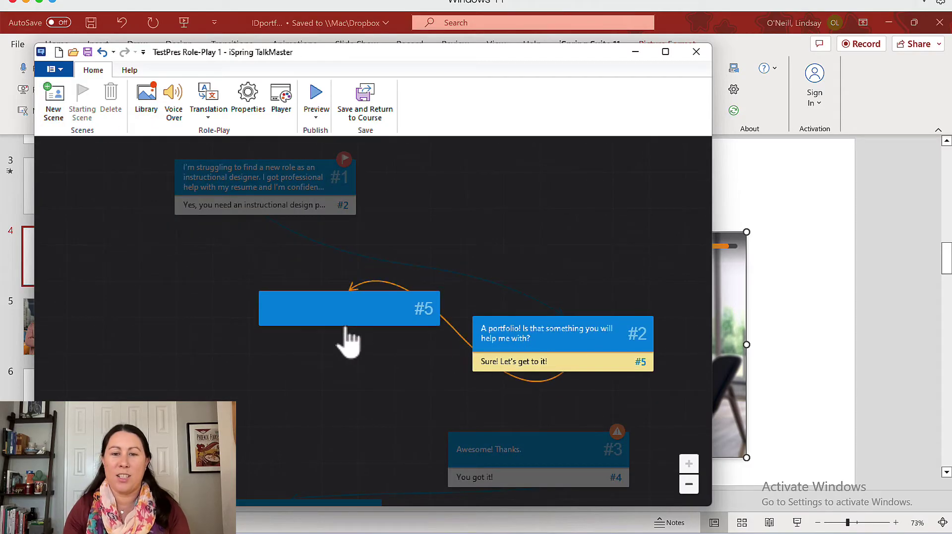
{"action": "left_click_drag", "start_coordinate": [349, 342], "coordinate": [223, 344]}
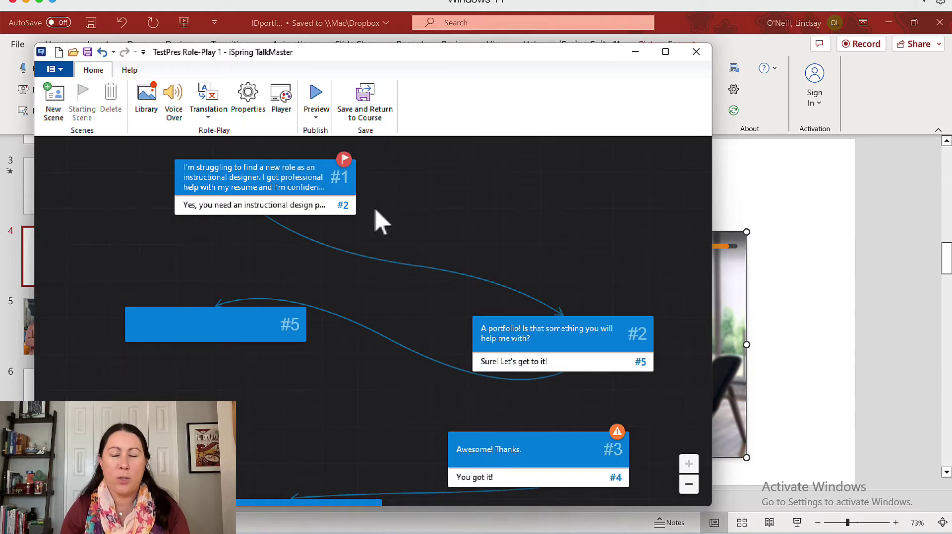
{"action": "left_click", "coordinate": [695, 53]}
Discard the scenario changes and go to the Interaction slide
{"action": "left_click", "coordinate": [402, 311]}
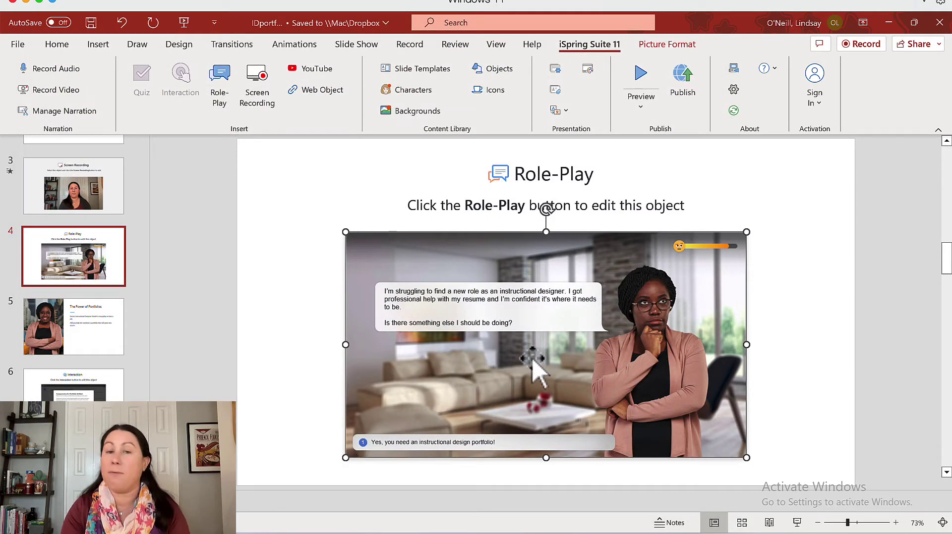
{"action": "left_click", "coordinate": [75, 328]}
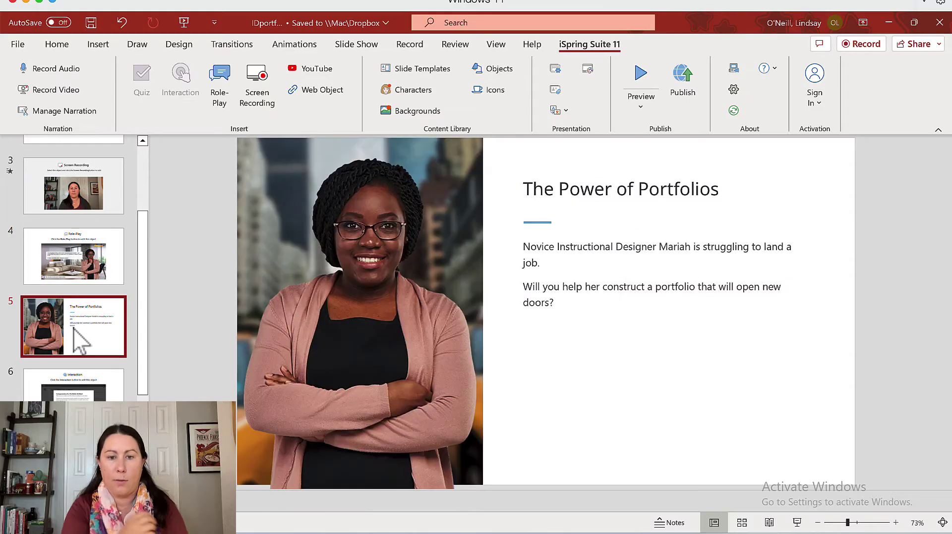
{"action": "left_click", "coordinate": [79, 391]}
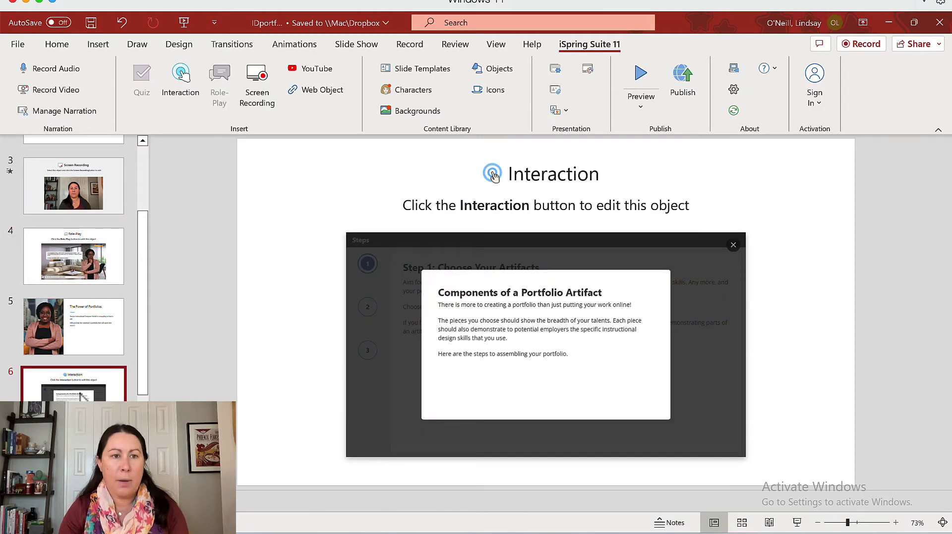
Insert a new title-and-content slide and launch iSpring Visuals through Interaction
{"action": "left_click", "coordinate": [98, 44]}
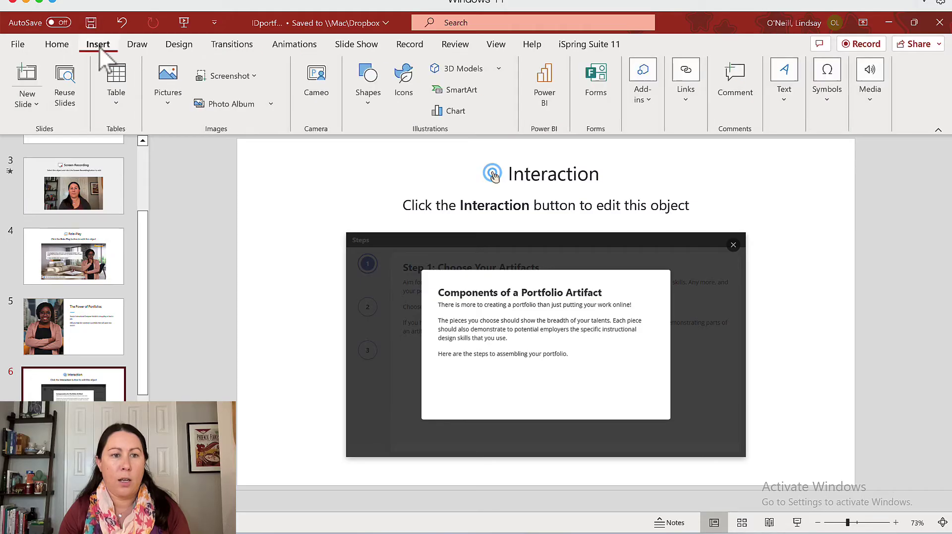
{"action": "left_click", "coordinate": [27, 74]}
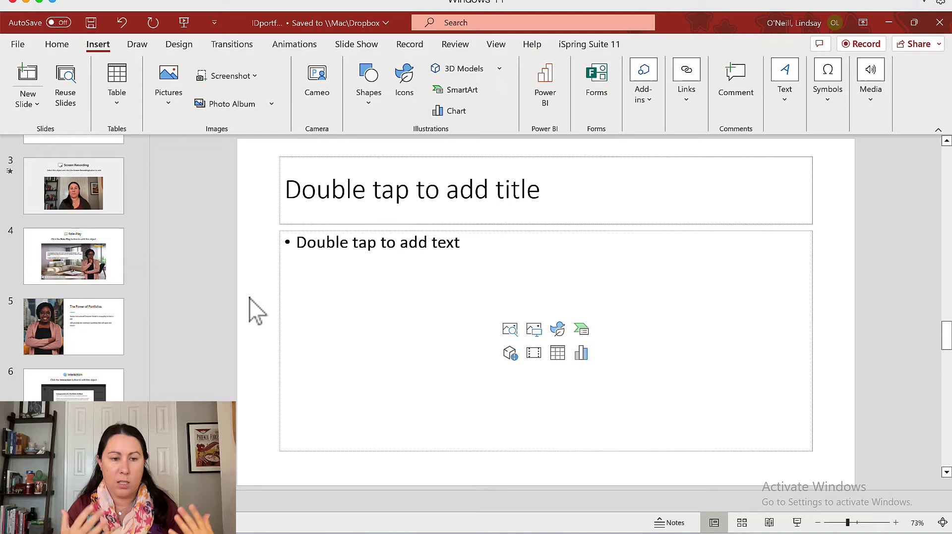
{"action": "left_click", "coordinate": [590, 47]}
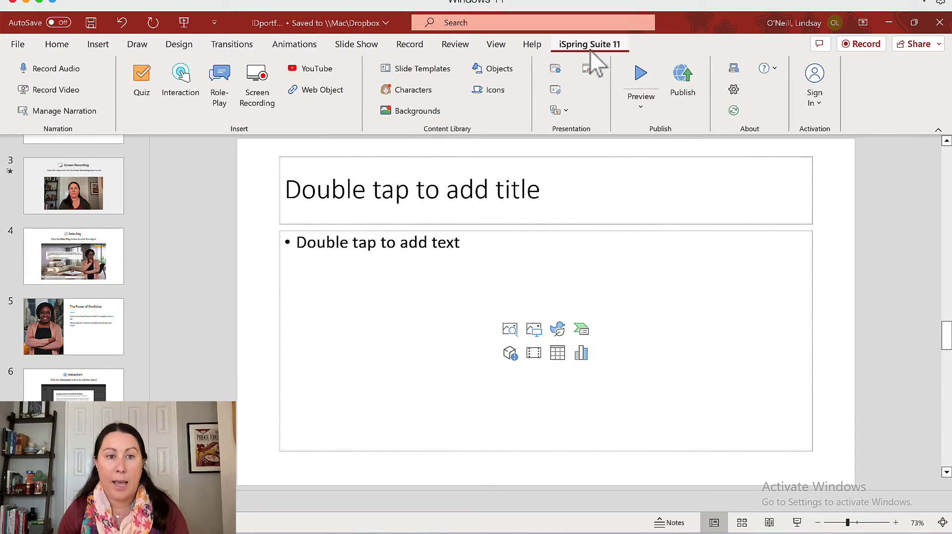
{"action": "left_click", "coordinate": [178, 77]}
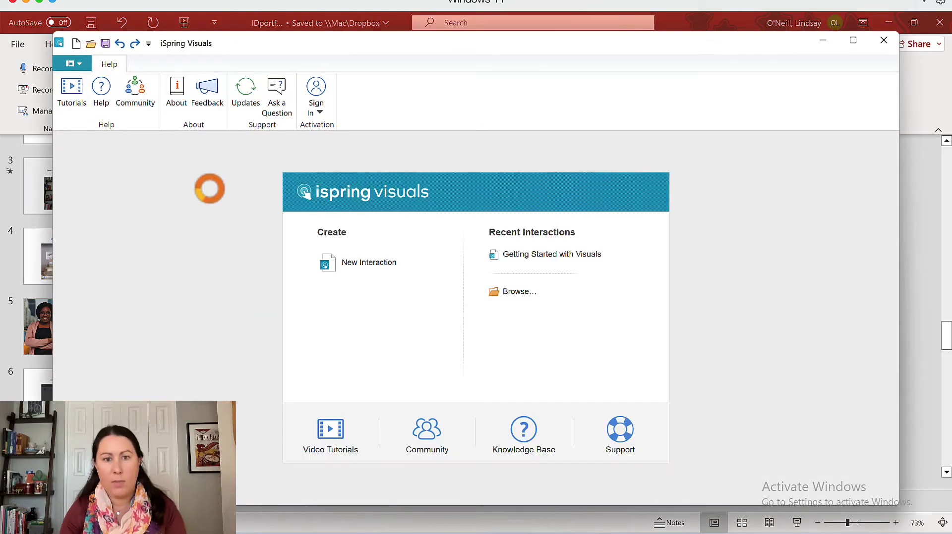
Browse the interaction types, create a Timeline interaction, and view its Period 2
{"action": "left_click", "coordinate": [353, 263]}
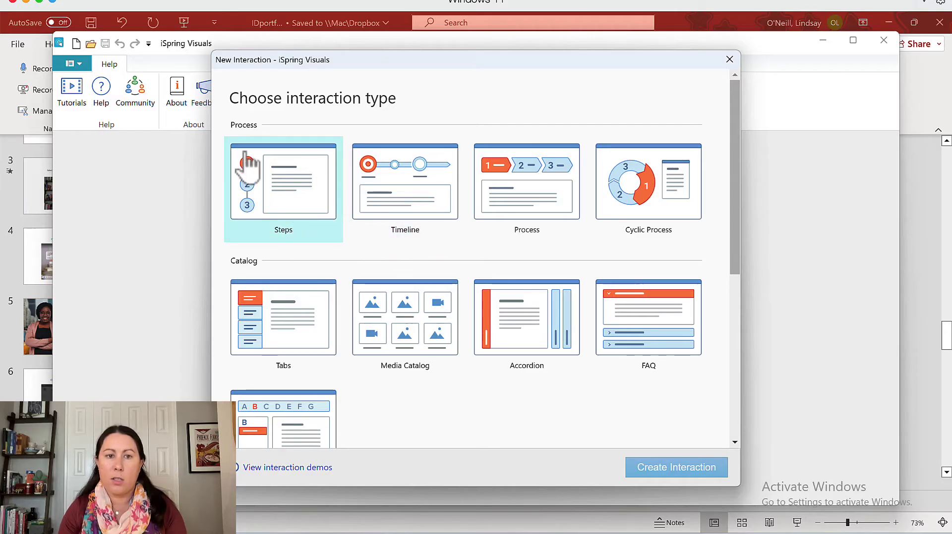
{"action": "scroll", "coordinate": [254, 258], "scroll_direction": "down", "scroll_amount": 2}
{"action": "scroll", "coordinate": [258, 270], "scroll_direction": "down", "scroll_amount": 4}
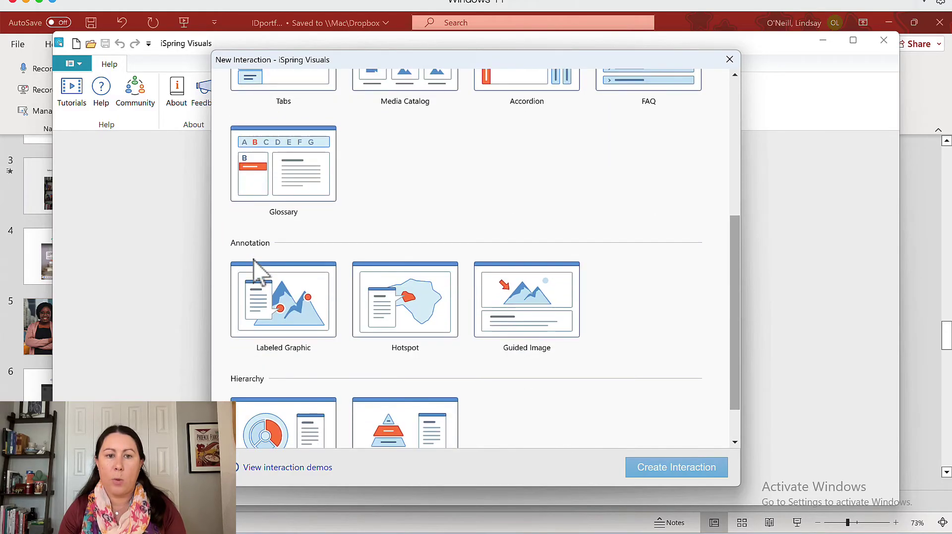
{"action": "scroll", "coordinate": [255, 366], "scroll_direction": "down", "scroll_amount": 1}
{"action": "scroll", "coordinate": [248, 370], "scroll_direction": "down", "scroll_amount": 1}
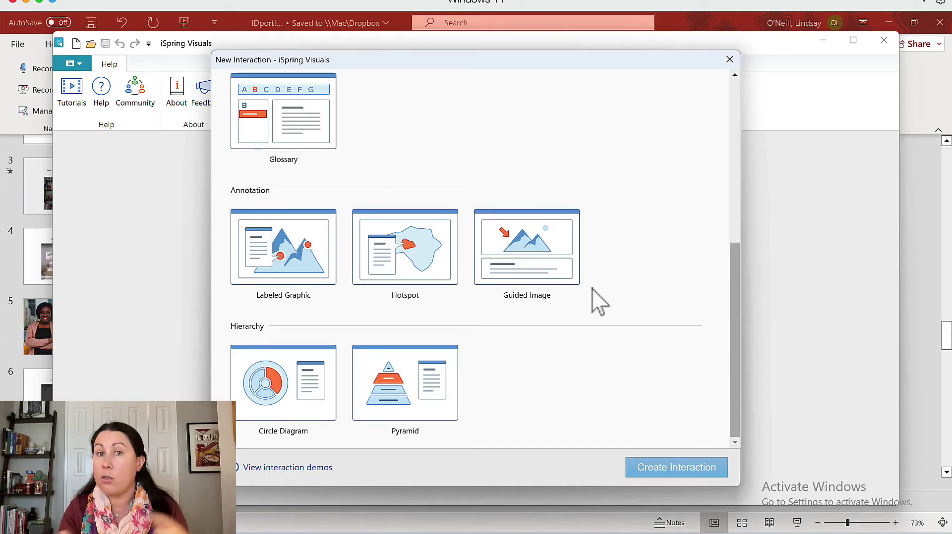
{"action": "scroll", "coordinate": [687, 290], "scroll_direction": "up", "scroll_amount": 5}
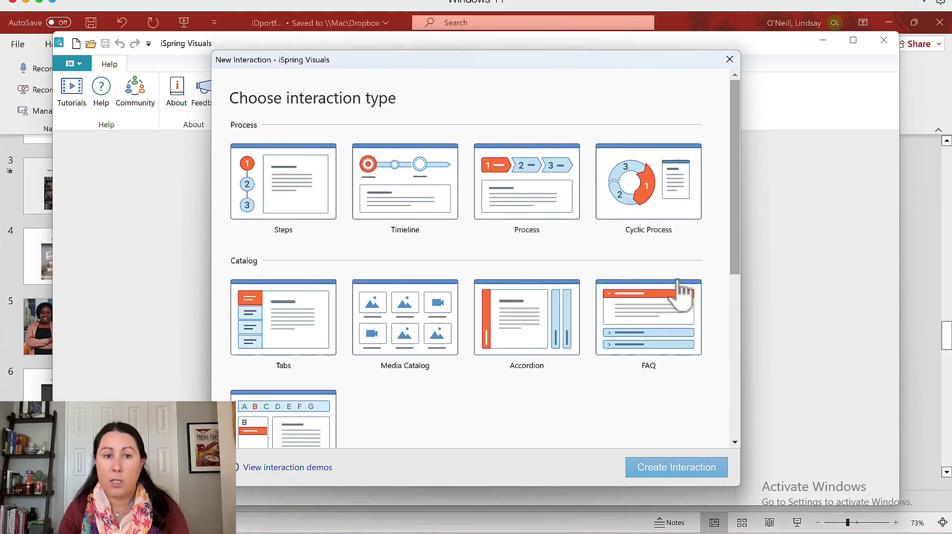
{"action": "mouse_move", "coordinate": [353, 212]}
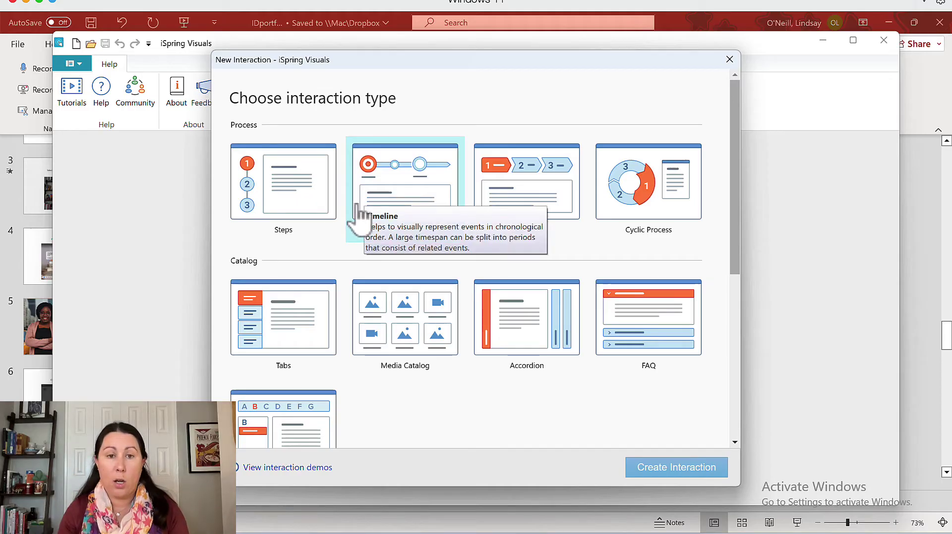
{"action": "left_click", "coordinate": [397, 203]}
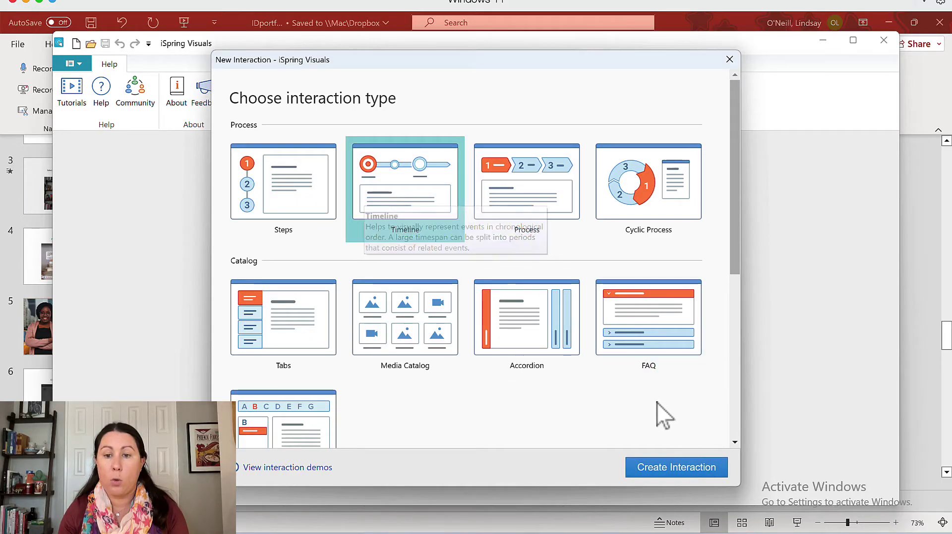
{"action": "left_click", "coordinate": [663, 467]}
{"action": "left_click", "coordinate": [141, 257]}
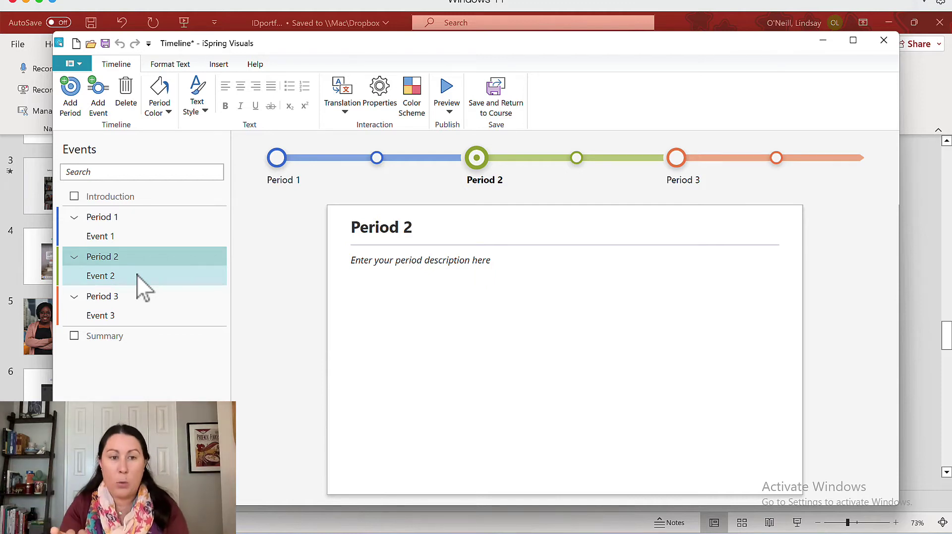
Retype Event 2's title as 'Typing!', then close iSpring Visuals without saving
{"action": "left_click", "coordinate": [137, 275]}
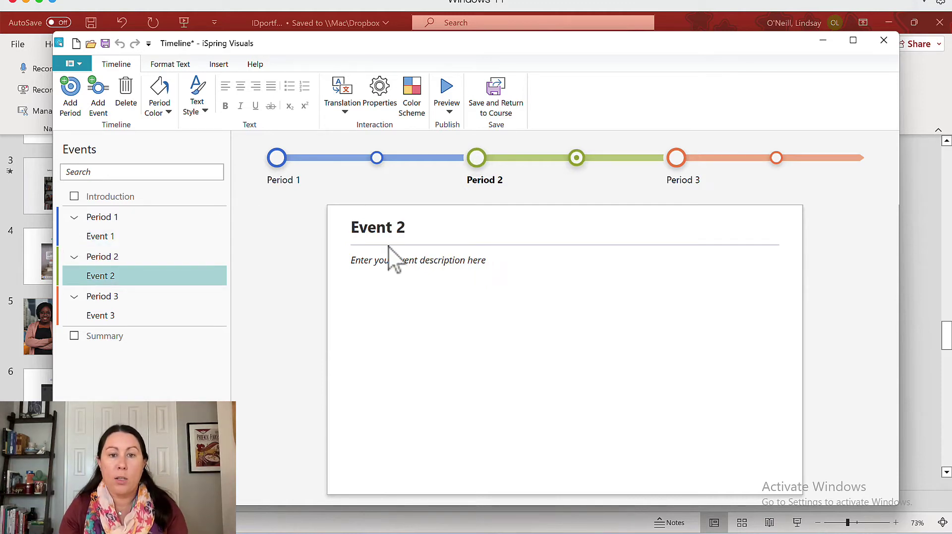
{"action": "triple_click", "coordinate": [380, 233]}
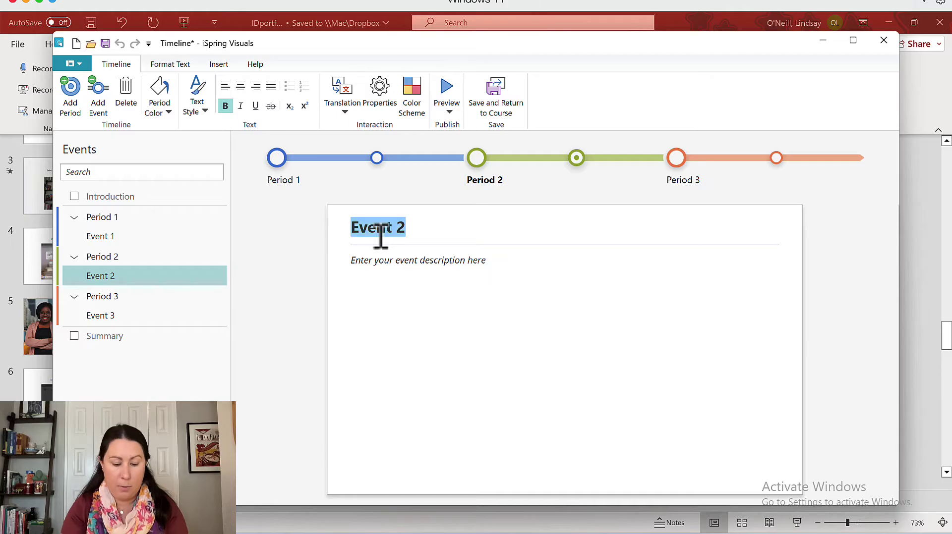
{"action": "type", "text": "Typing!"}
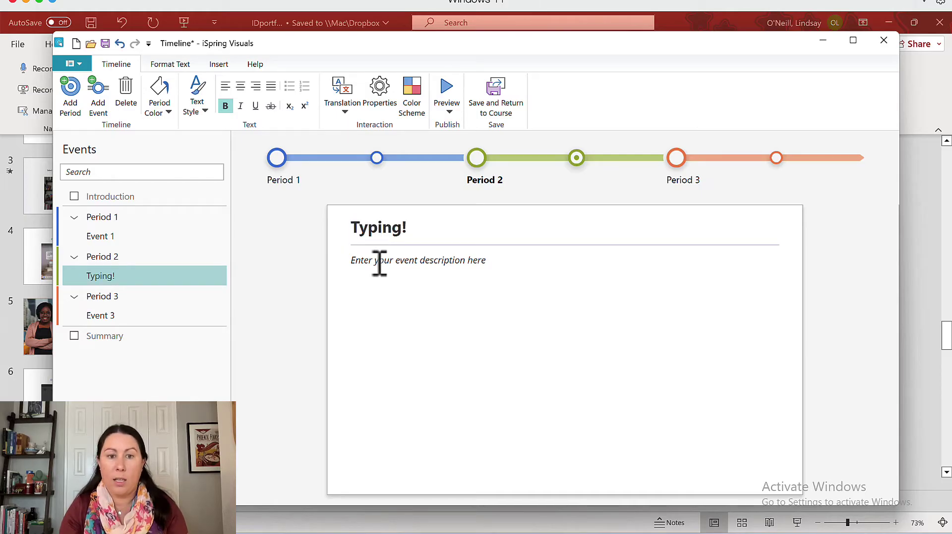
{"action": "left_click", "coordinate": [379, 262]}
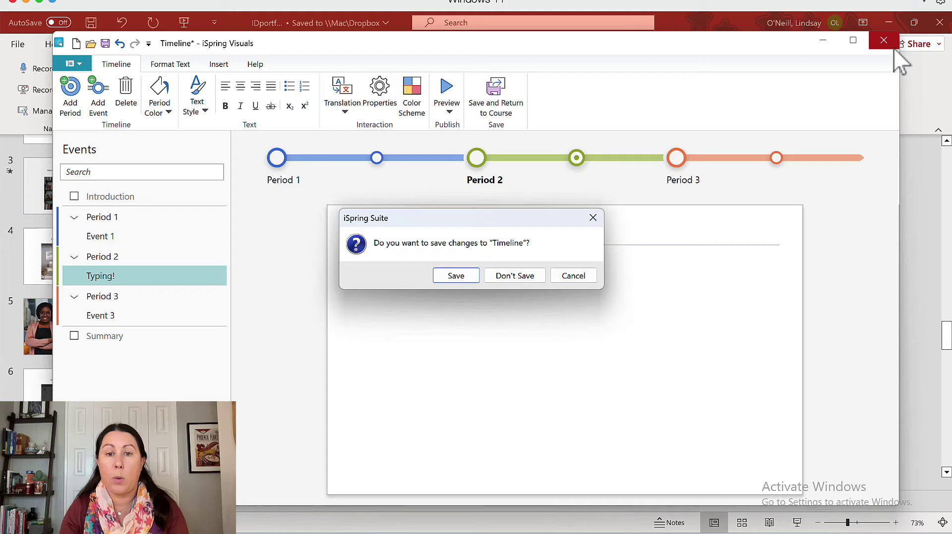
{"action": "left_click", "coordinate": [521, 279]}
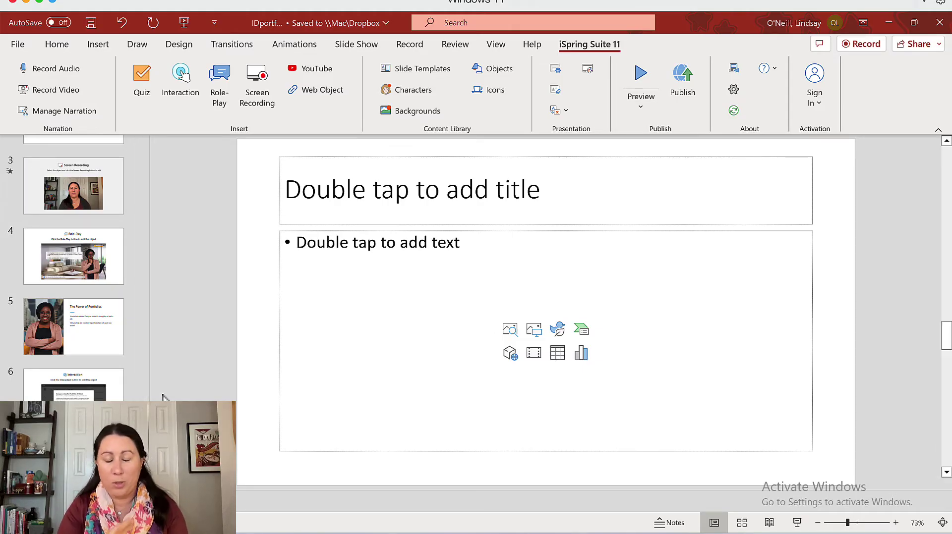
Go to slide 10 and open its ID Portfolio Quiz in QuizMaker for editing
{"action": "scroll", "coordinate": [58, 392], "scroll_direction": "down", "scroll_amount": 5}
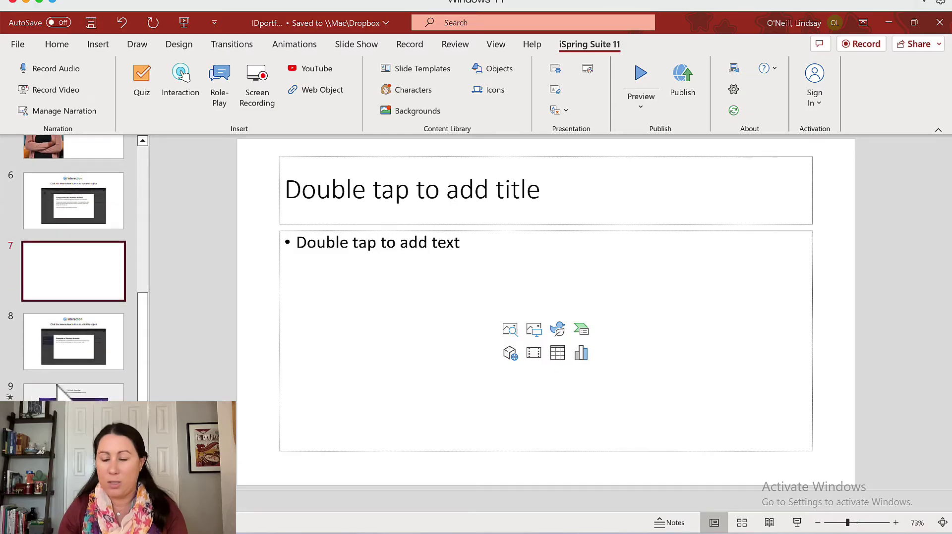
{"action": "scroll", "coordinate": [58, 388], "scroll_direction": "down", "scroll_amount": 2}
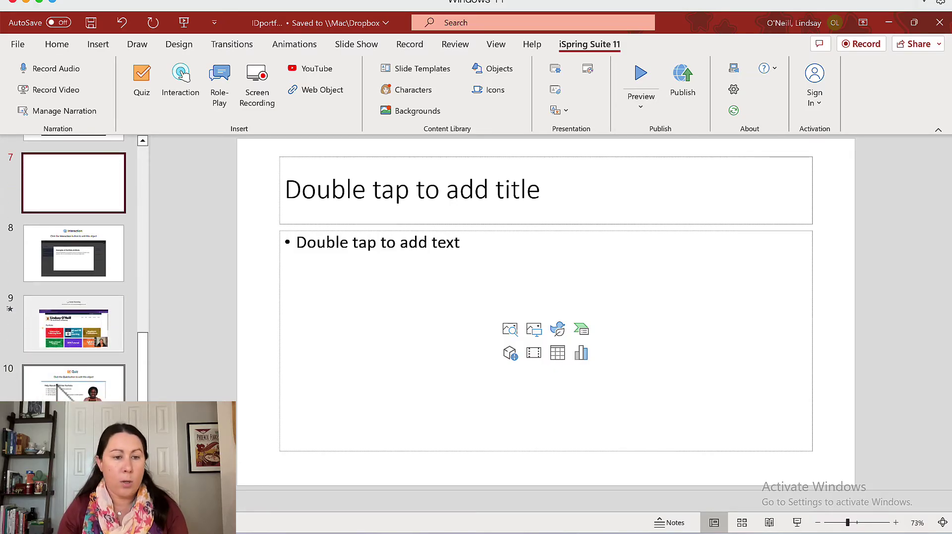
{"action": "left_click", "coordinate": [58, 388]}
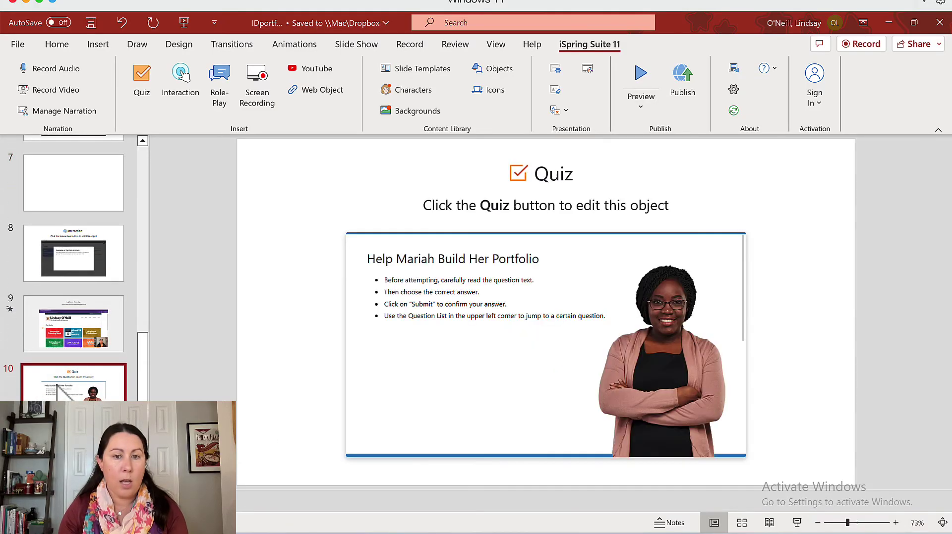
{"action": "left_click", "coordinate": [519, 268]}
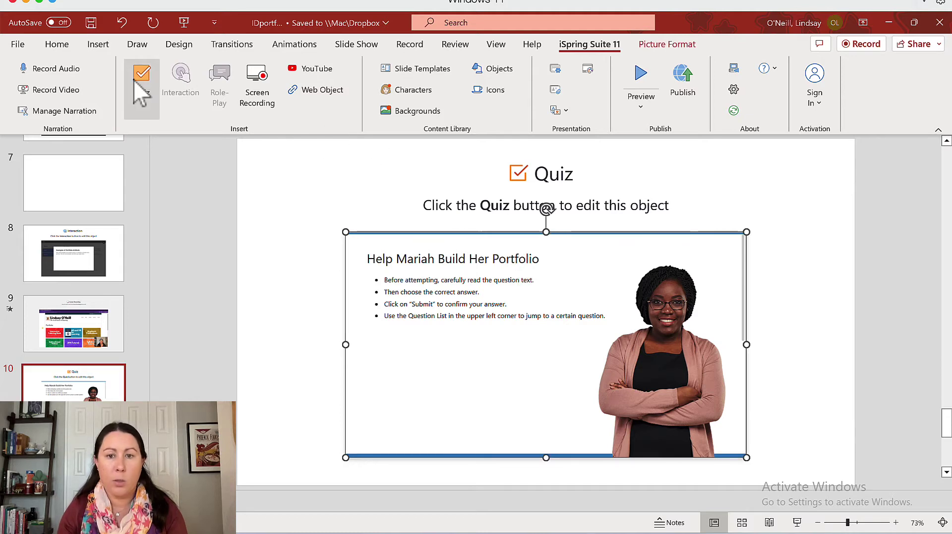
{"action": "left_click", "coordinate": [145, 96]}
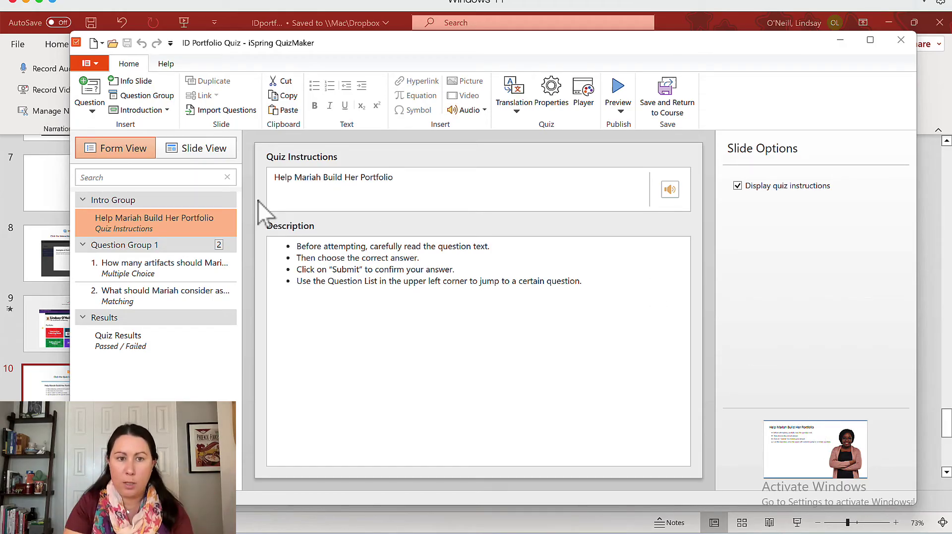
Preview the quiz in Slide View, return to Form View, and open the artifacts multiple-choice question
{"action": "left_click", "coordinate": [194, 152]}
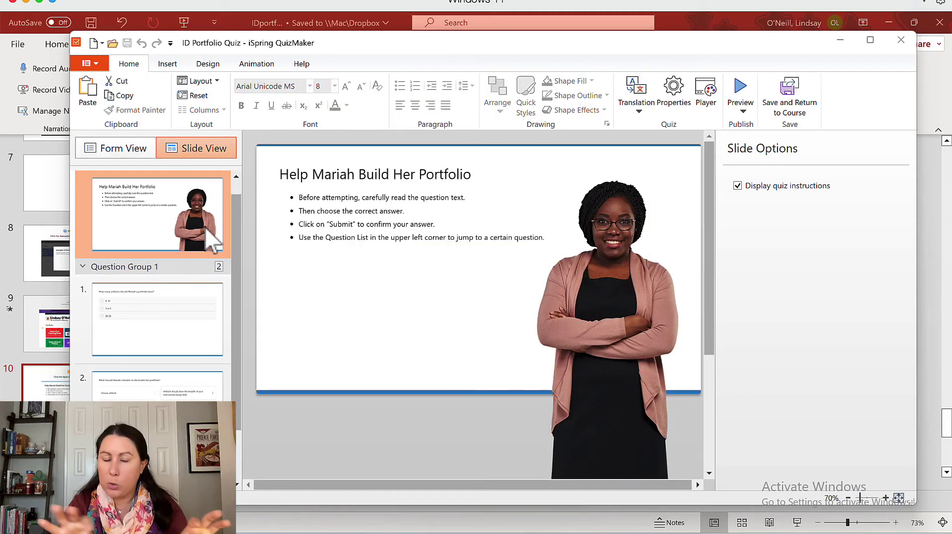
{"action": "left_click", "coordinate": [116, 147]}
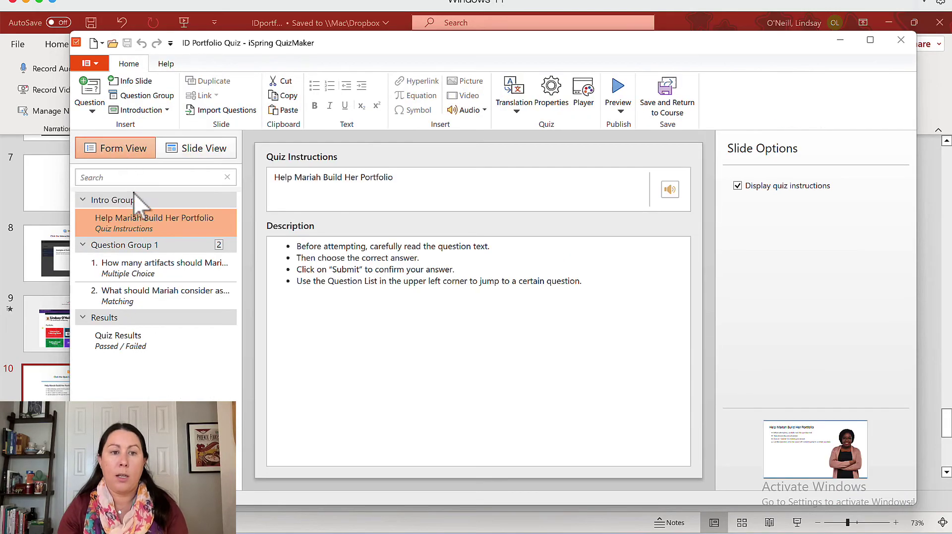
{"action": "left_click", "coordinate": [158, 279]}
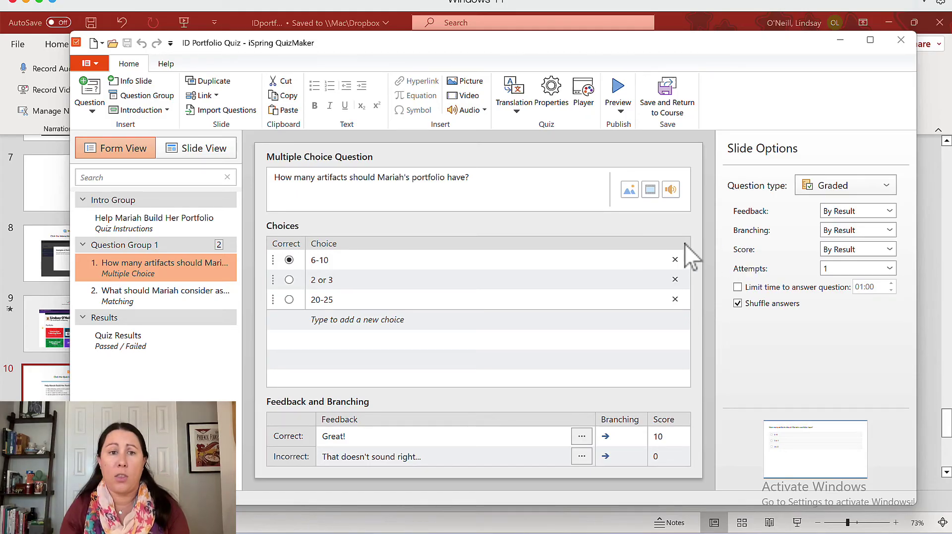
{"action": "left_click", "coordinate": [91, 109]}
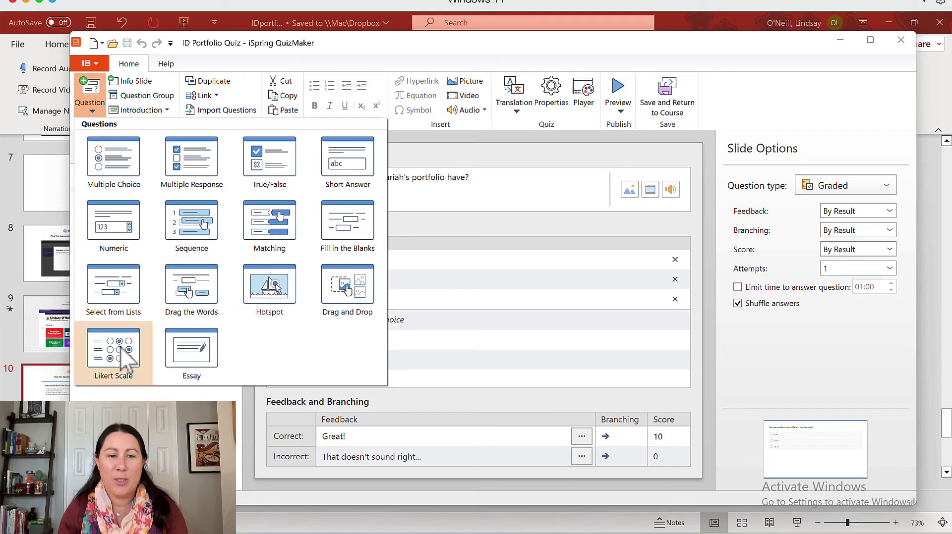
Add a default True/False question as question 2 and save the quiz back to the course
{"action": "key", "text": "Escape"}
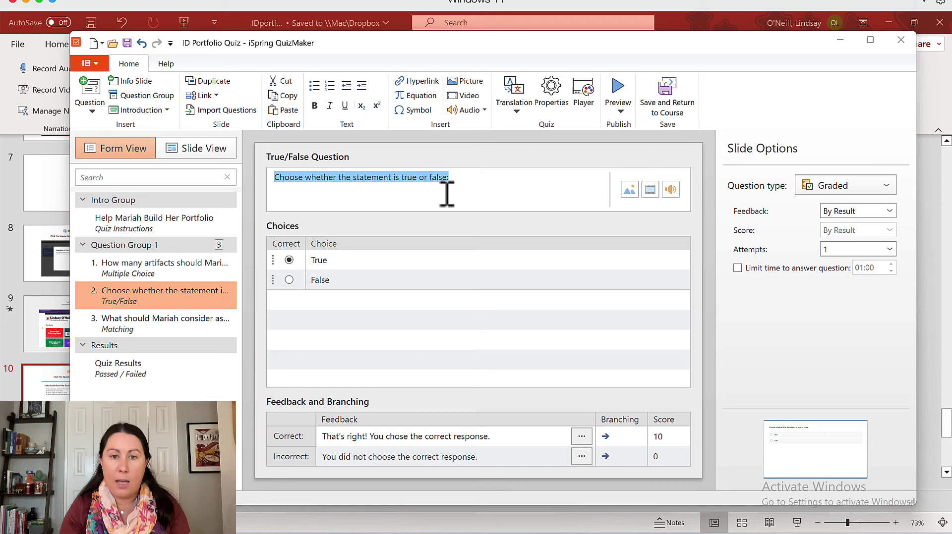
{"action": "left_click", "coordinate": [490, 193]}
{"action": "left_click_drag", "start_coordinate": [490, 193], "coordinate": [263, 188]}
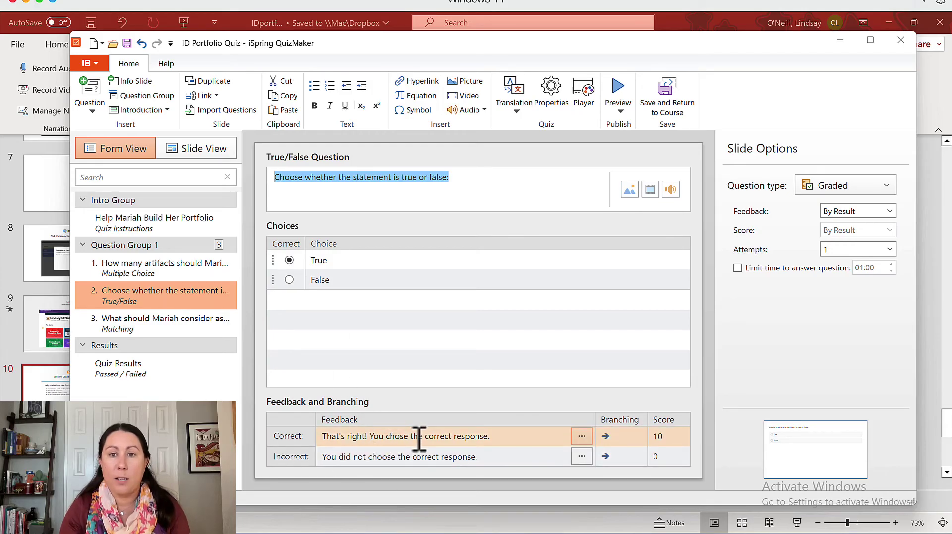
{"action": "left_click", "coordinate": [667, 99]}
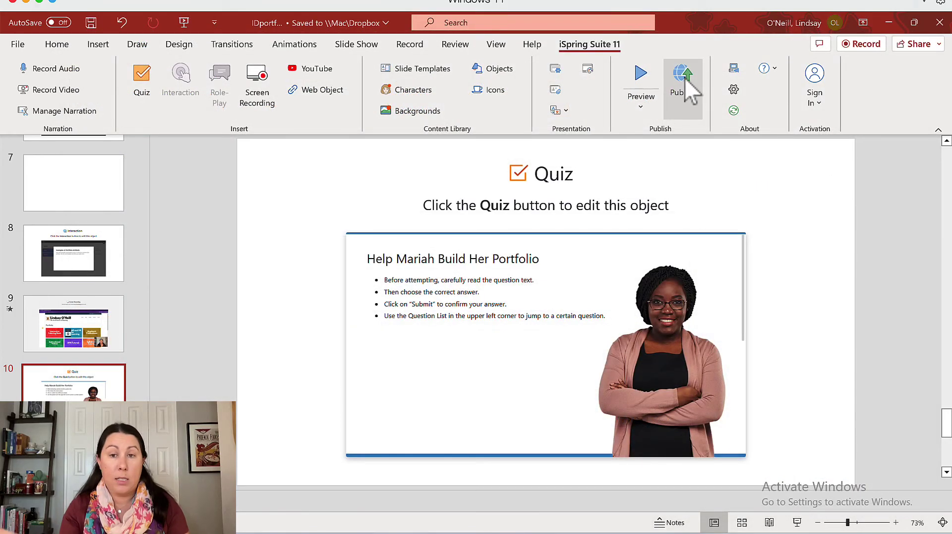
Set up Publish for LMS with HTML5 output and the SCORM 2004 profile
{"action": "left_click", "coordinate": [684, 78]}
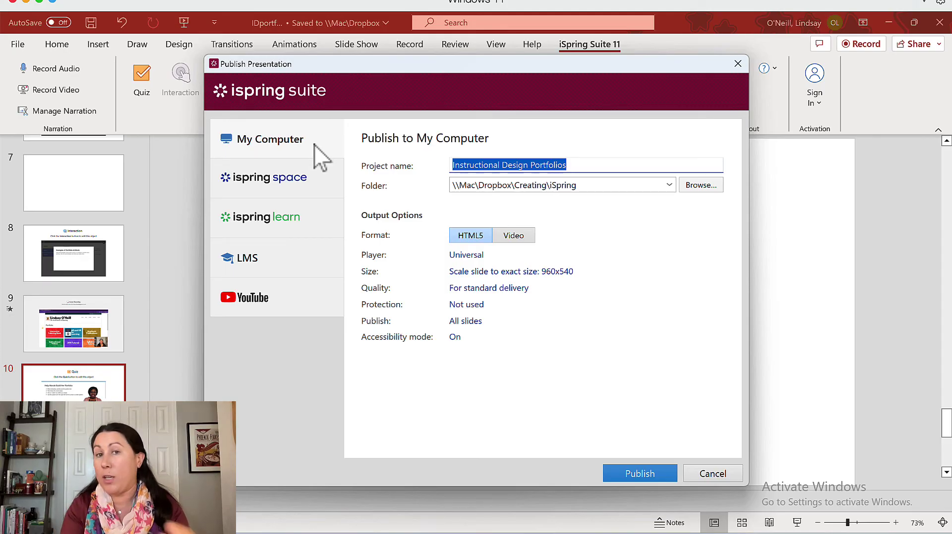
{"action": "left_click", "coordinate": [287, 248]}
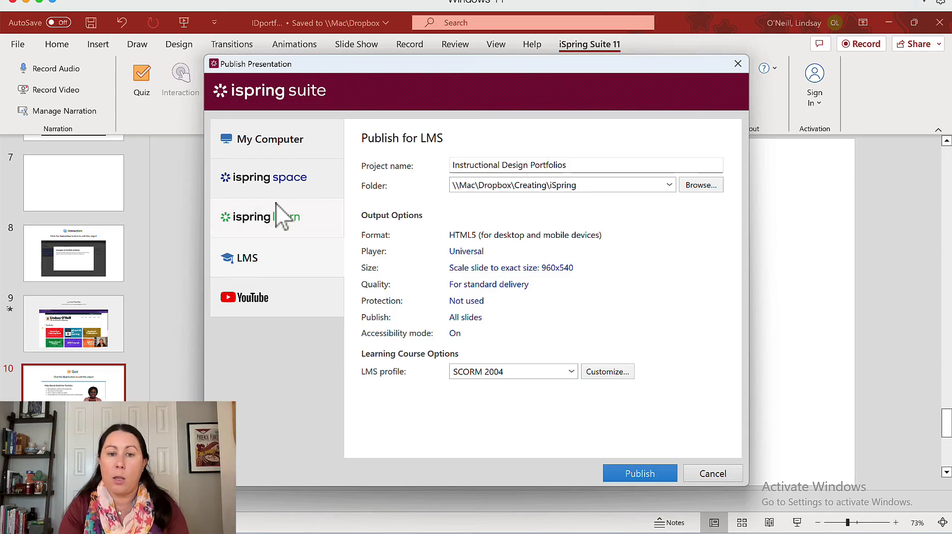
{"action": "left_click", "coordinate": [488, 375]}
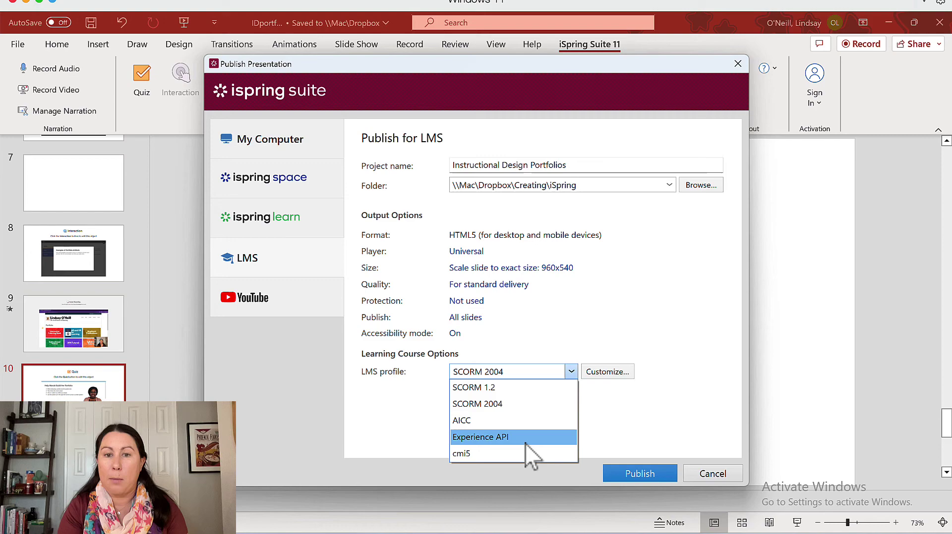
{"action": "left_click", "coordinate": [672, 341]}
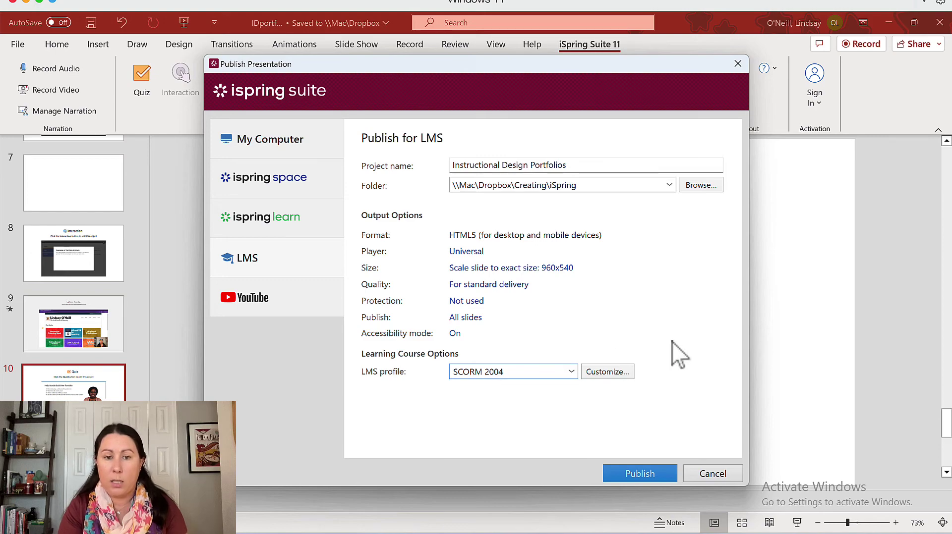